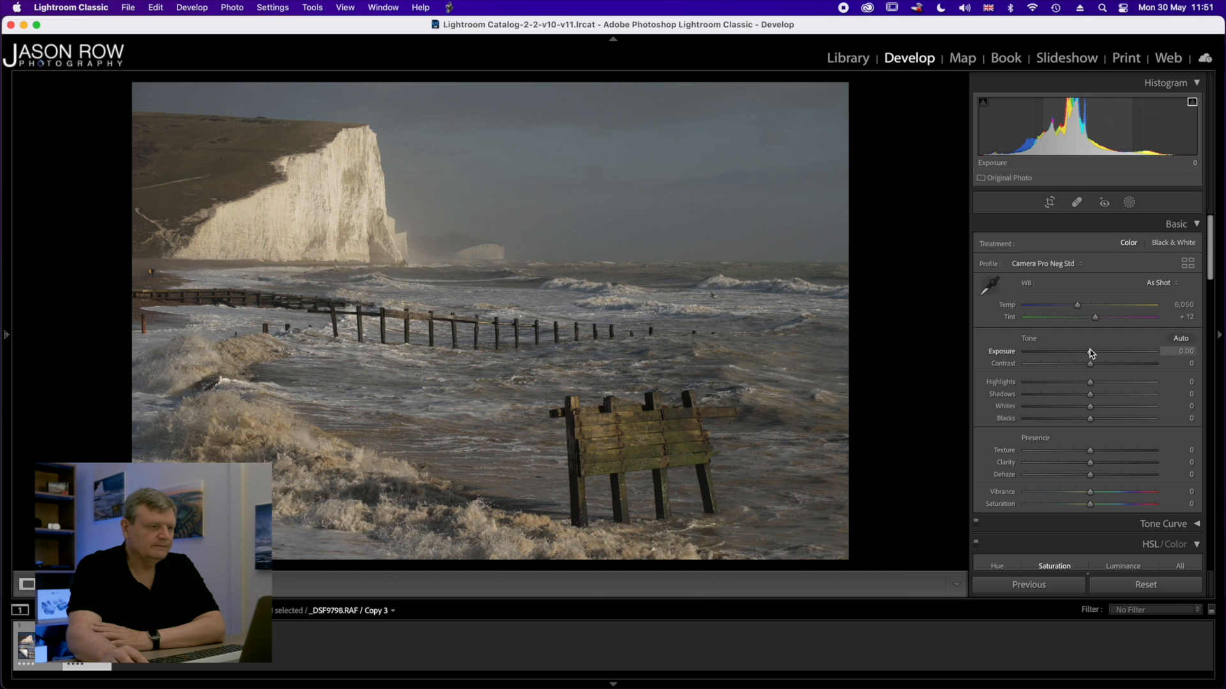
Set the photo's overall Exposure to -0.40, Blacks to -17 and Whites to +66, checking the clipping
drag(1091, 353, 1085, 355)
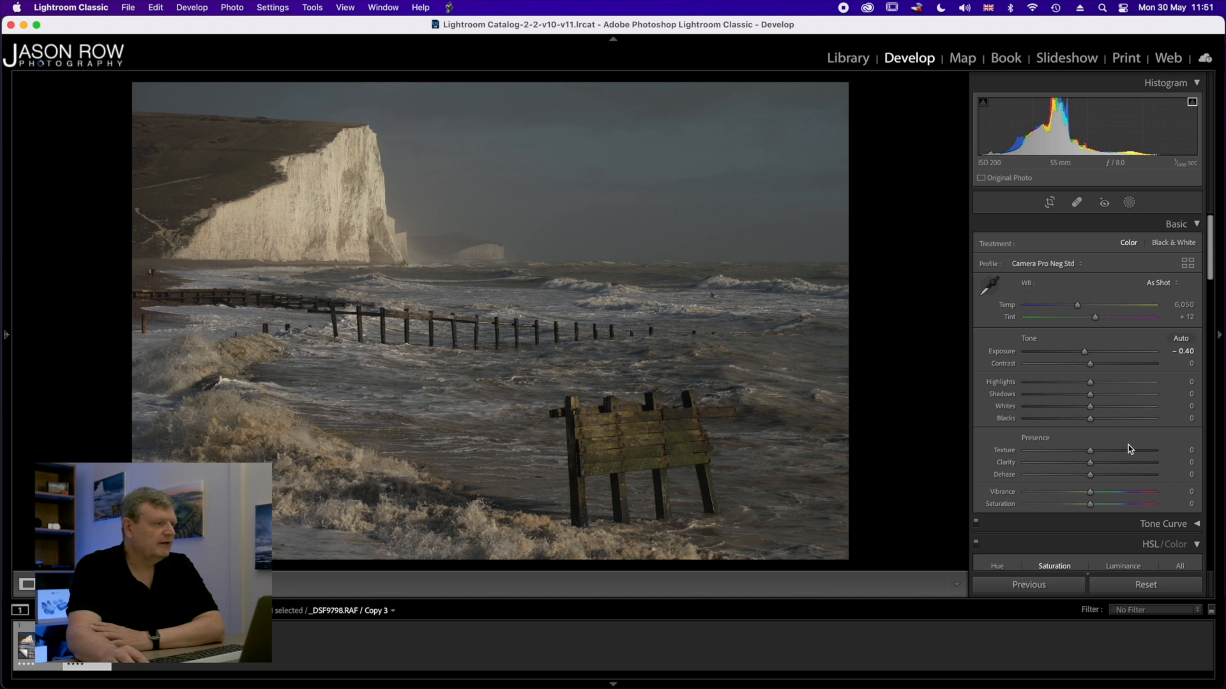
drag(1090, 419, 1085, 427)
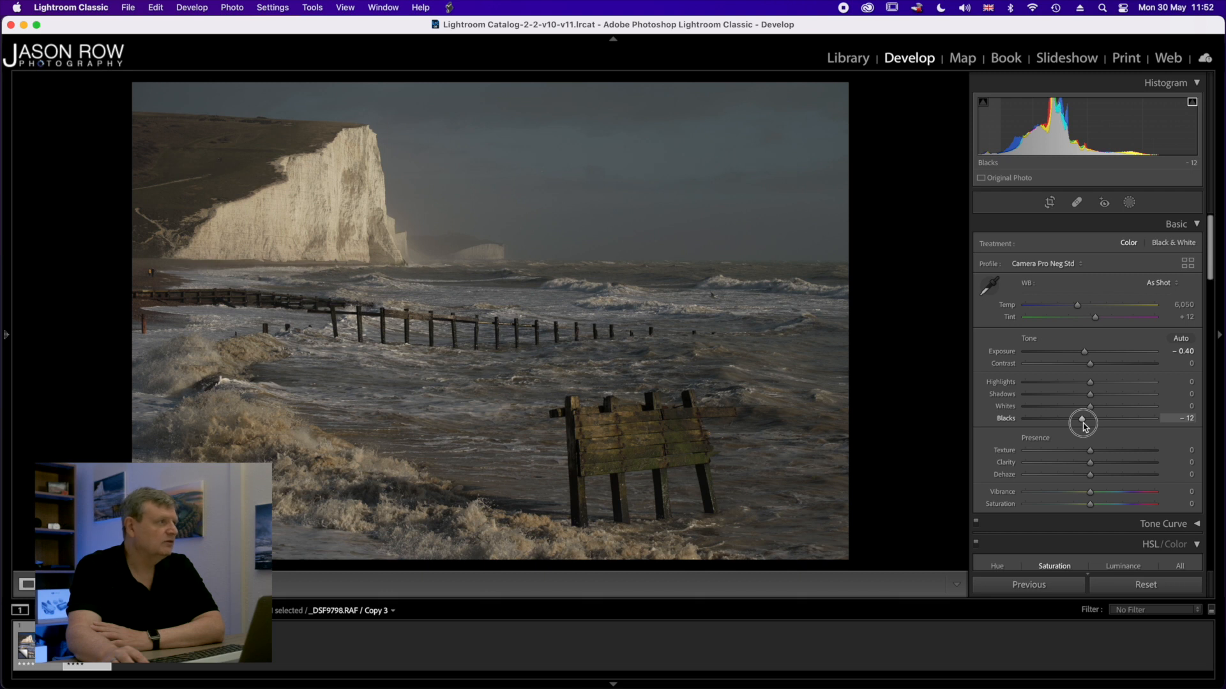
drag(1085, 427, 1083, 427)
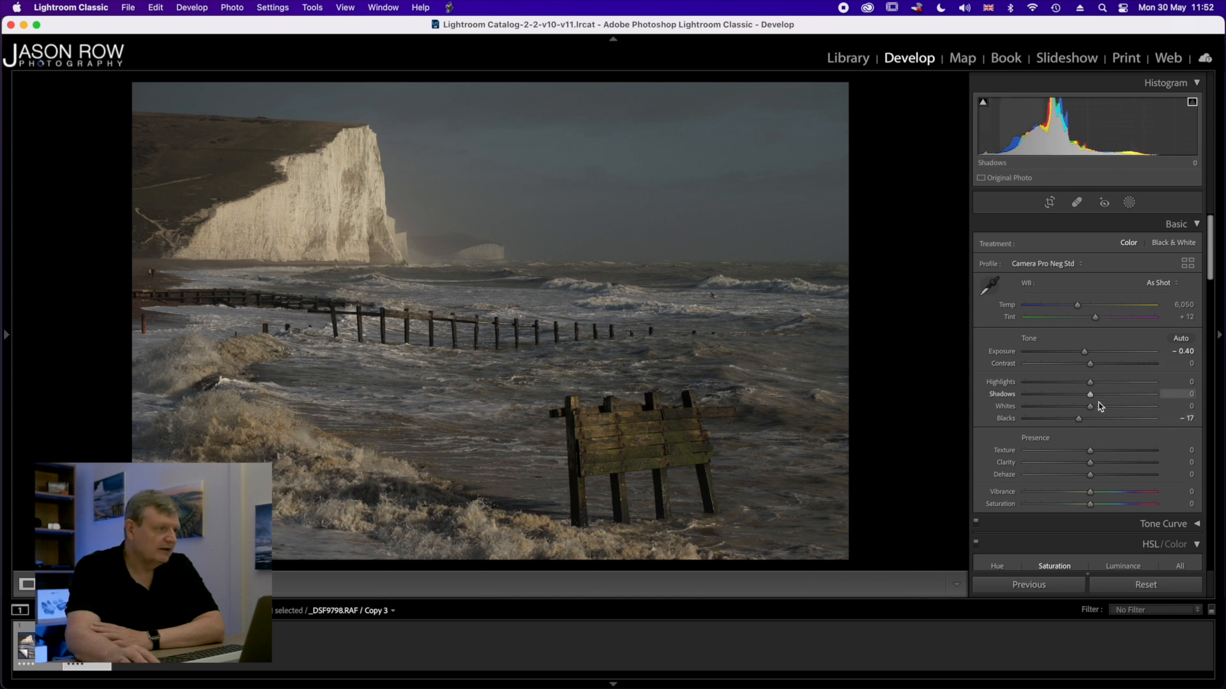
drag(1090, 406, 1134, 406)
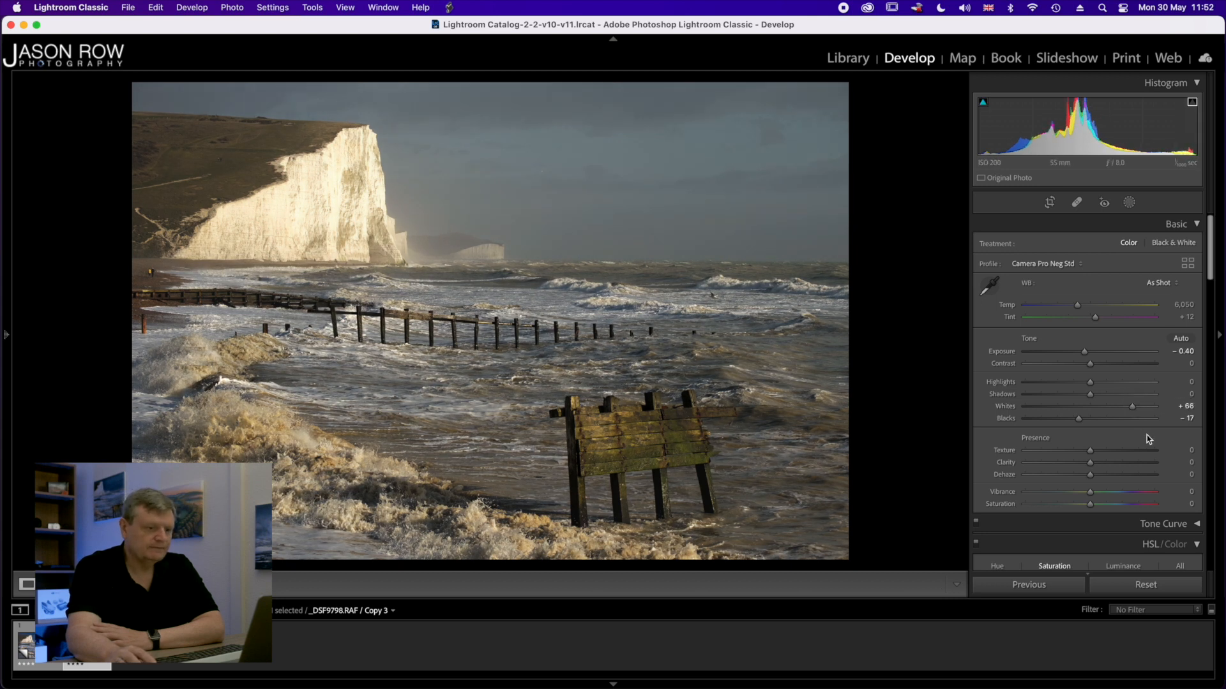
mouse_move(980, 102)
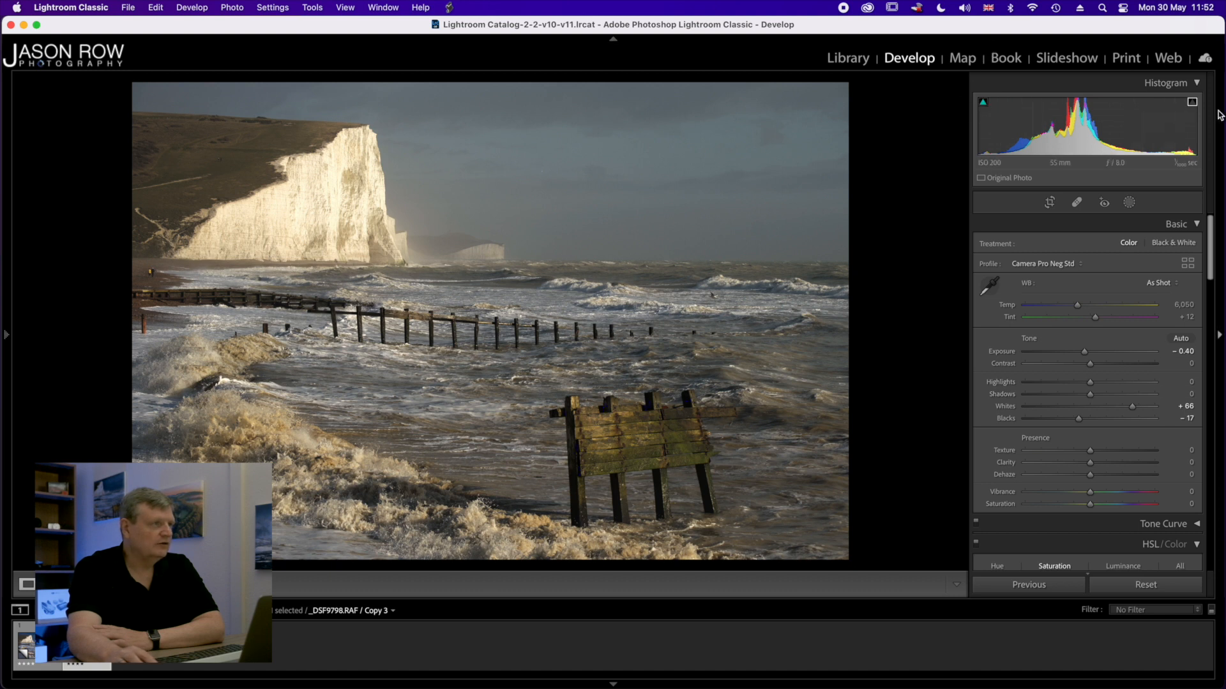
click(1192, 102)
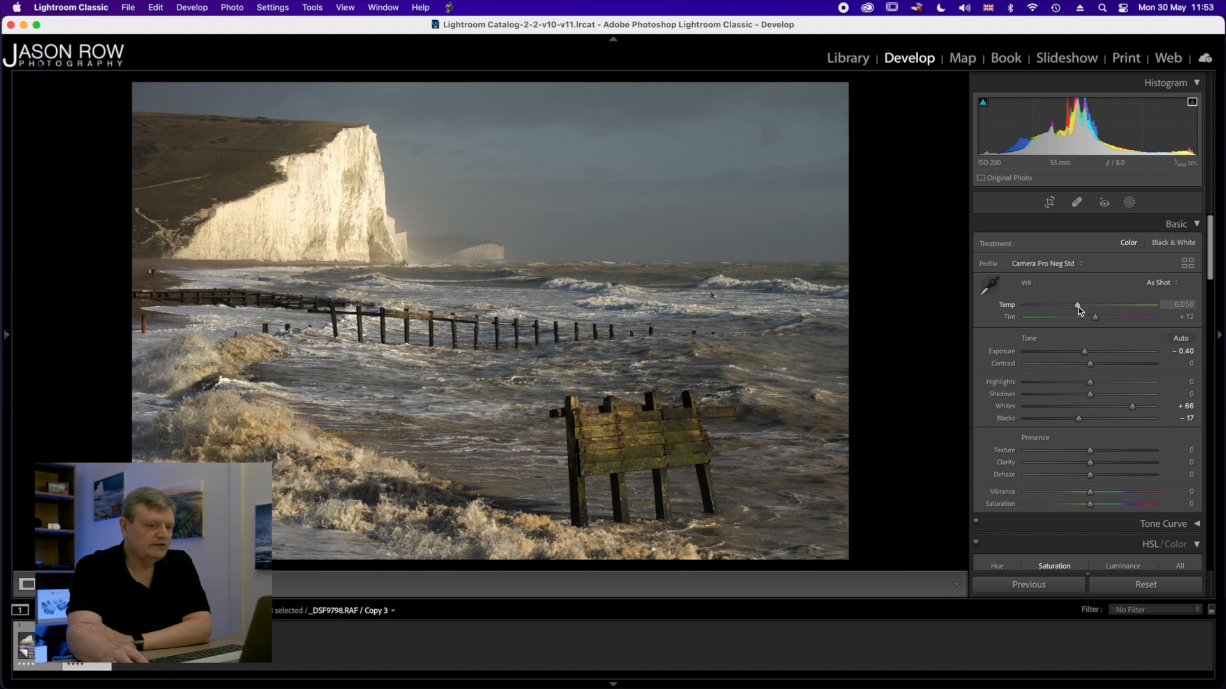
Set the photo's white balance to Temp 5,409 and Tint +23
drag(1078, 306, 1070, 306)
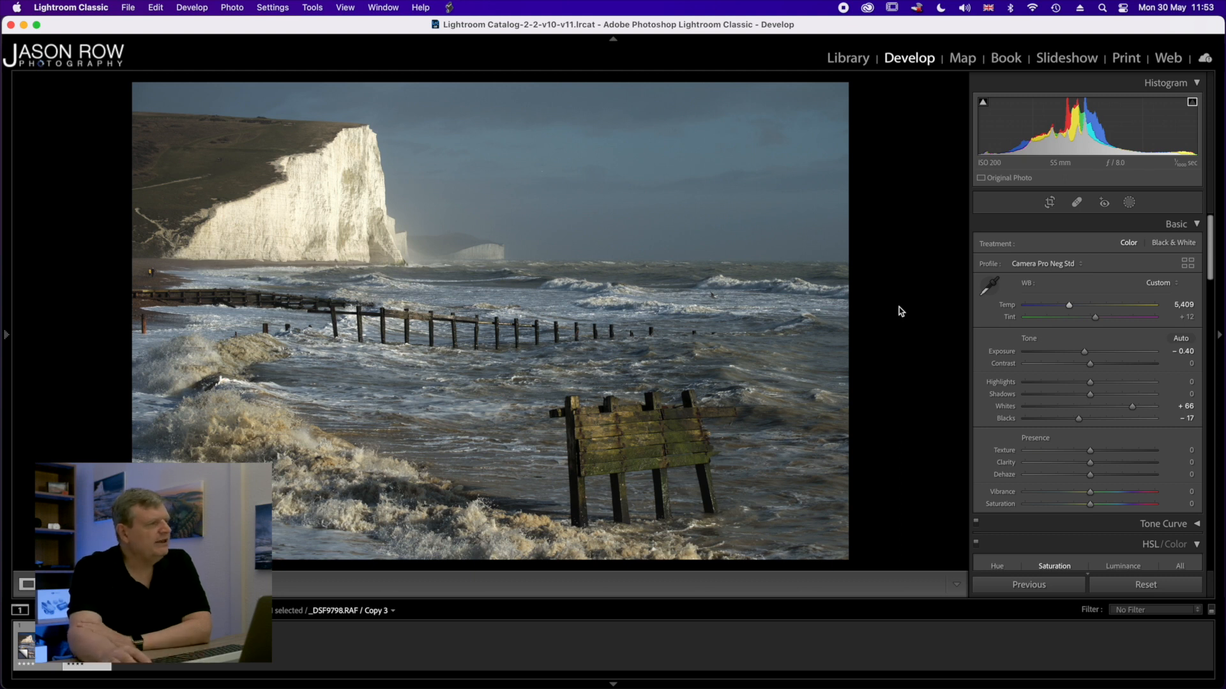
drag(1095, 321, 1098, 320)
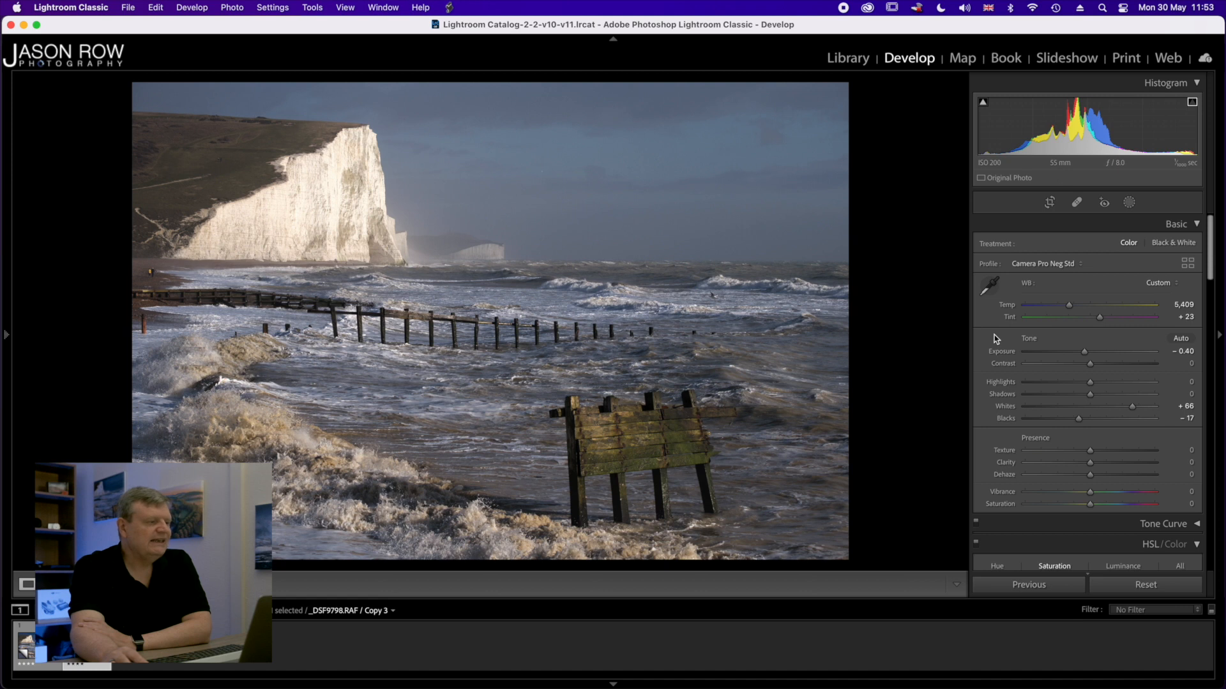
Set the photo's overall Dehaze to +20 and ease the Blacks to -10
scroll(994, 337, down, 3)
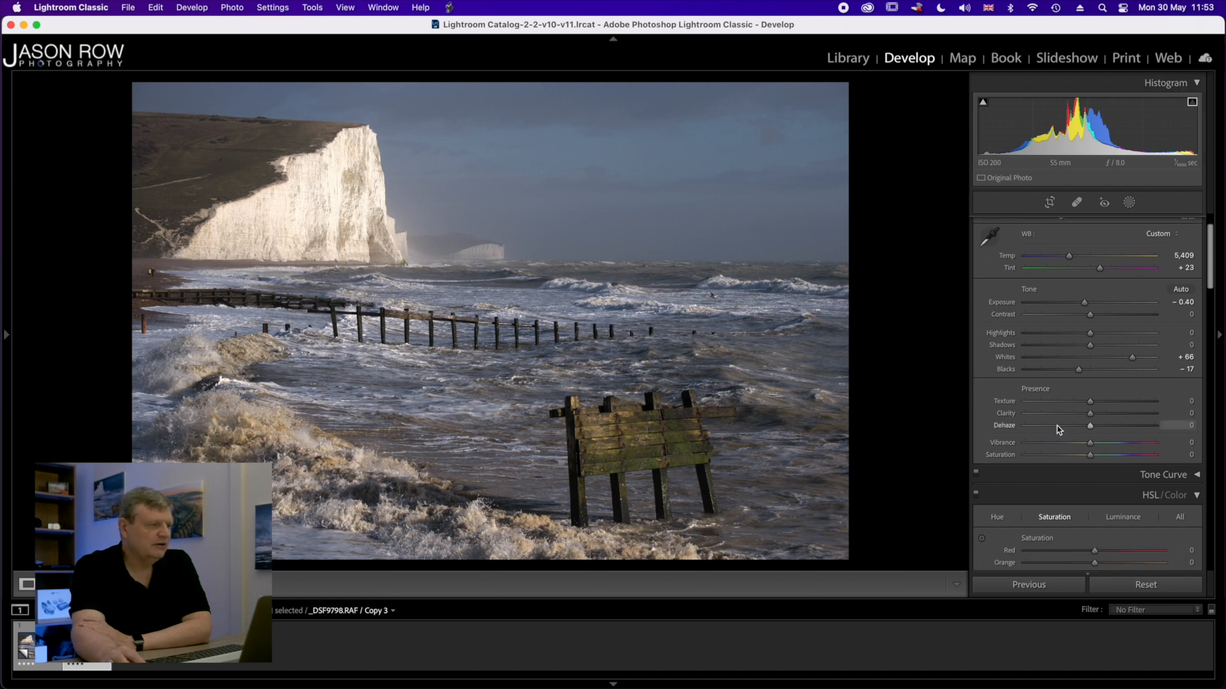
drag(1093, 426, 1139, 430)
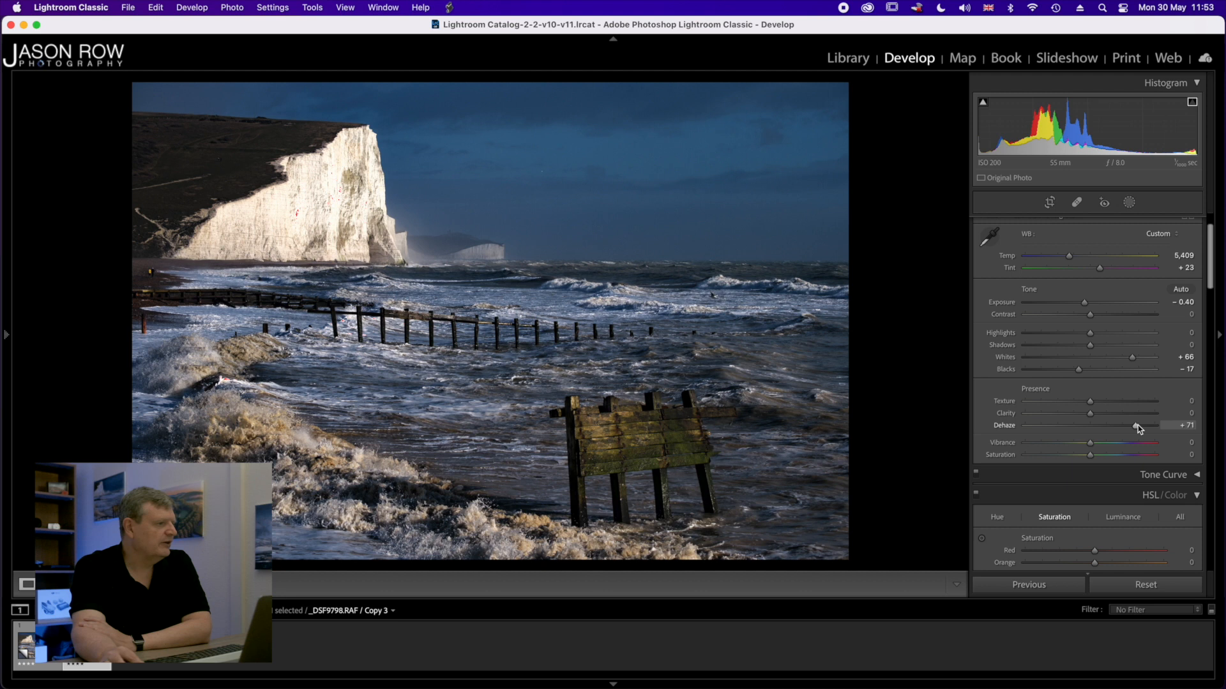
drag(1138, 425, 1103, 427)
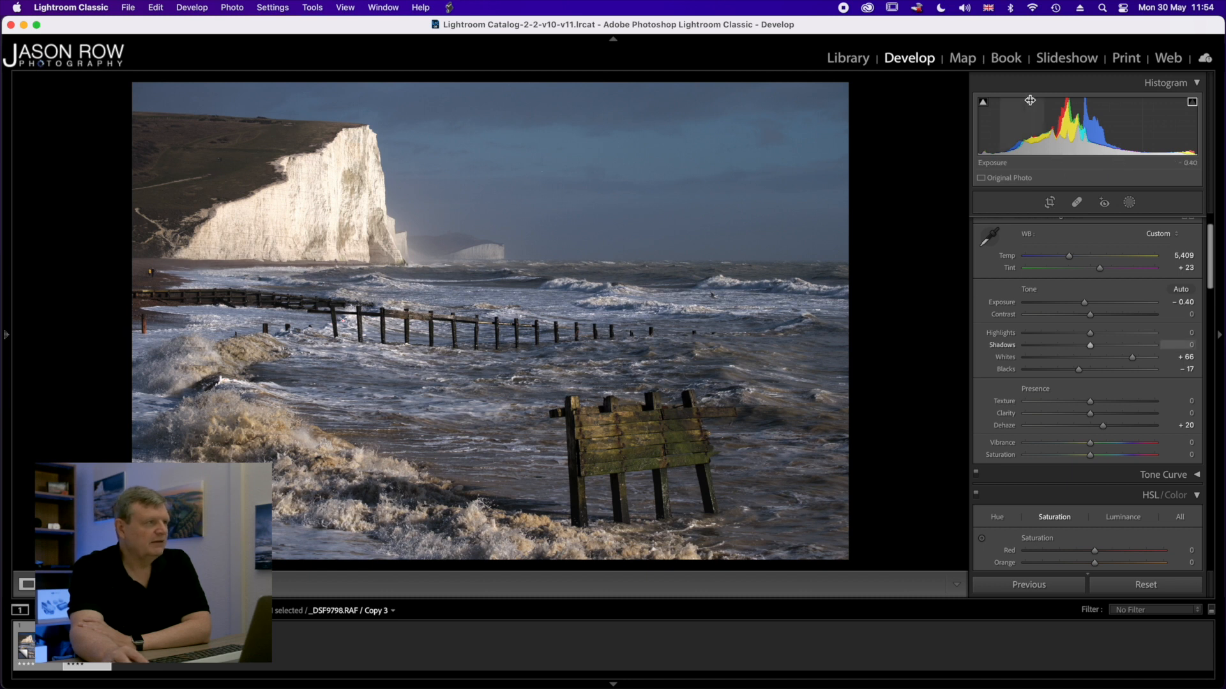
click(984, 102)
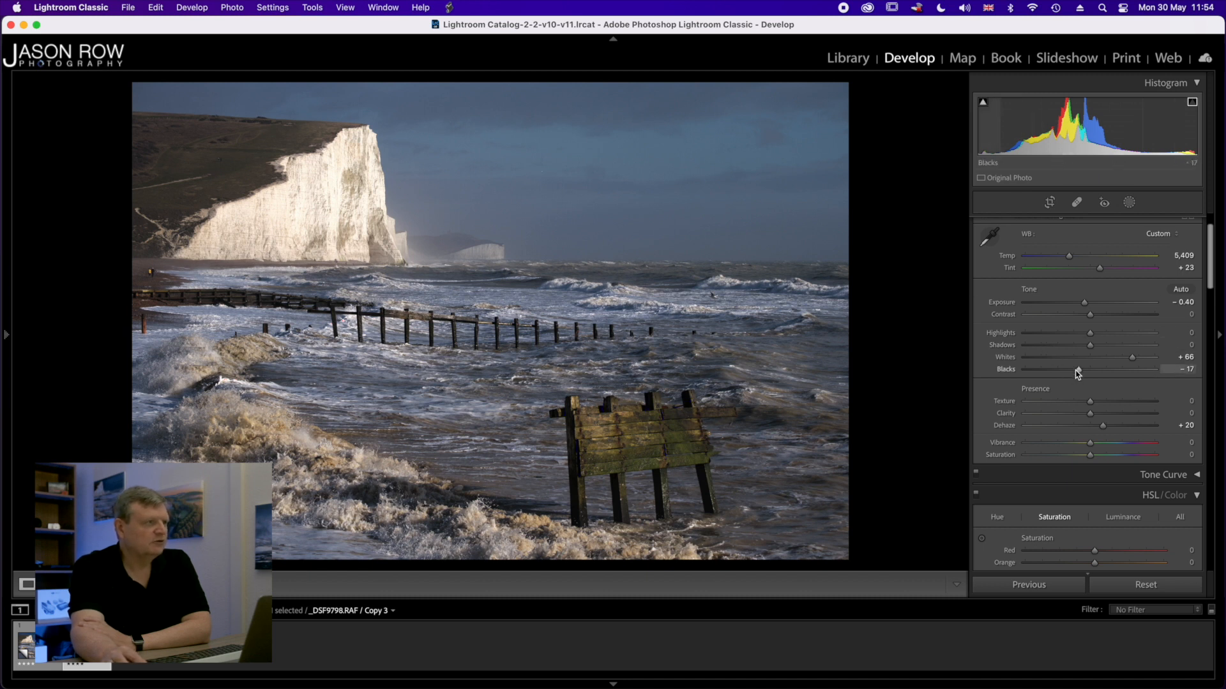
drag(1080, 372, 1085, 373)
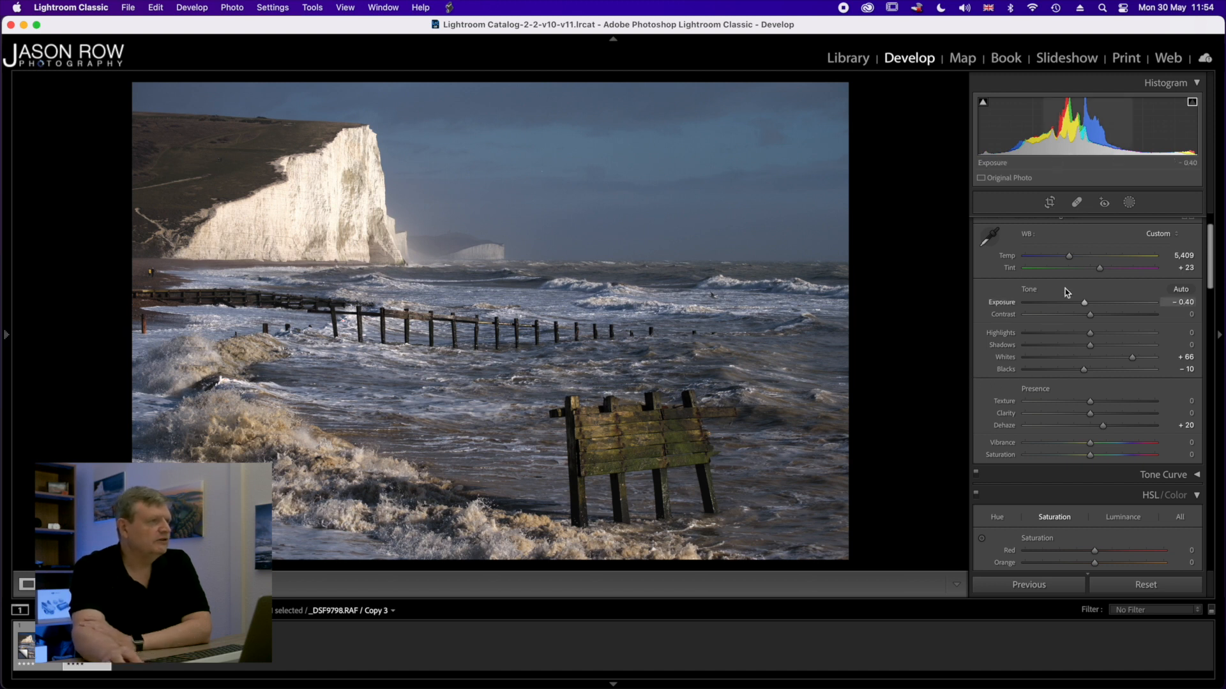
Create a new mask that automatically selects the sky
click(1130, 203)
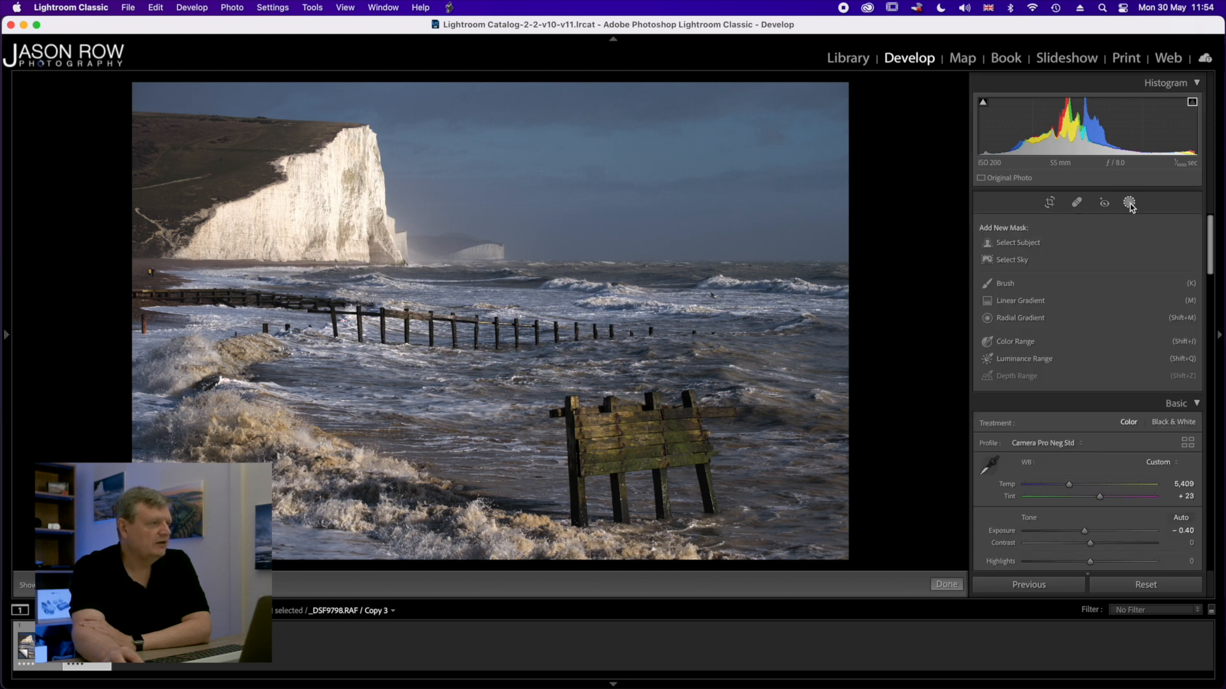
click(1023, 260)
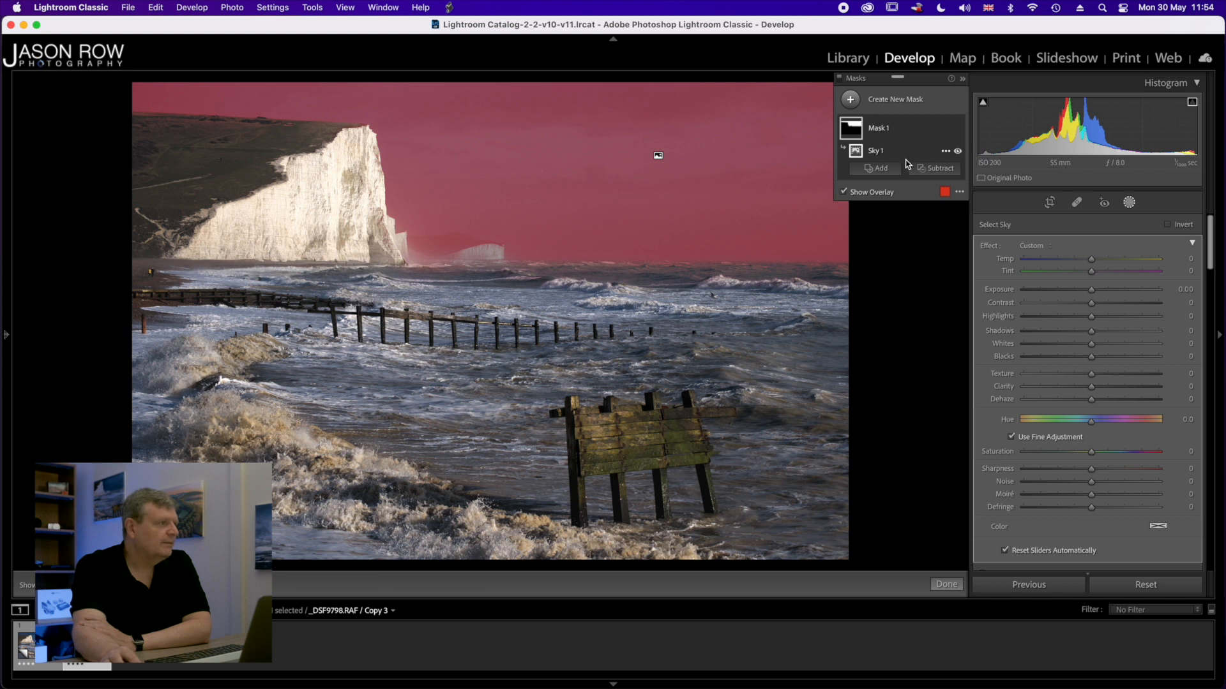
Subtract the distant headland beyond the white cliff from the sky mask with a brush of size 12, Feather 79 and Flow 50
click(948, 173)
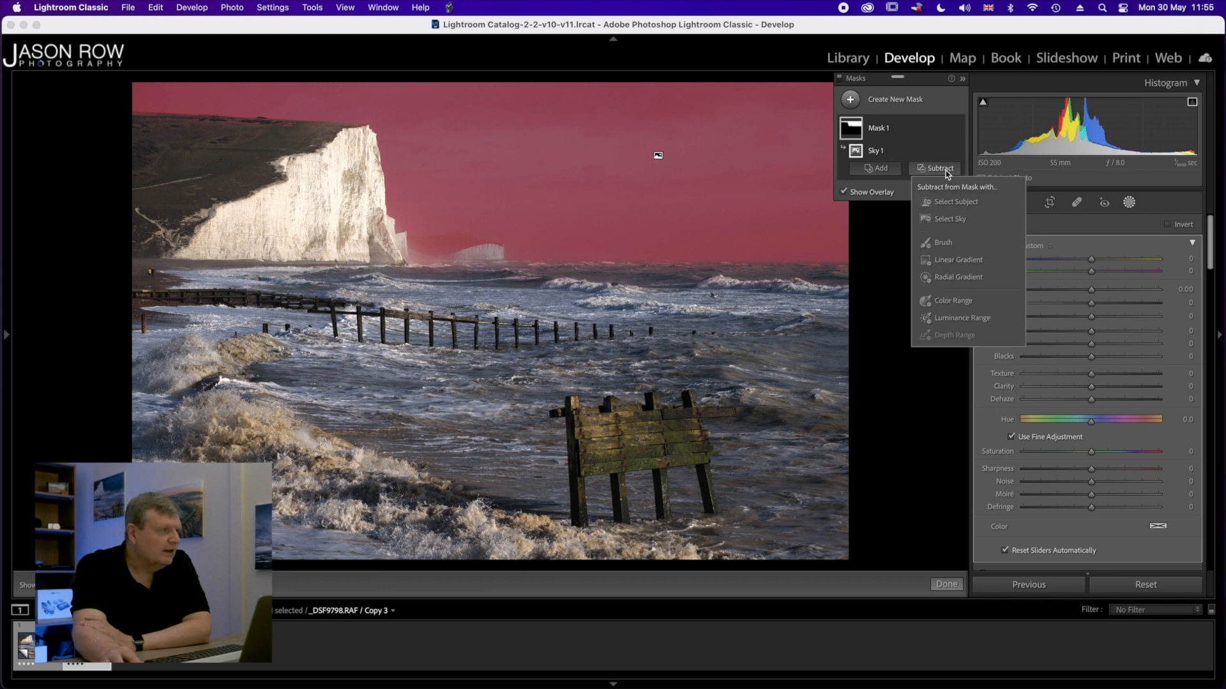
click(944, 243)
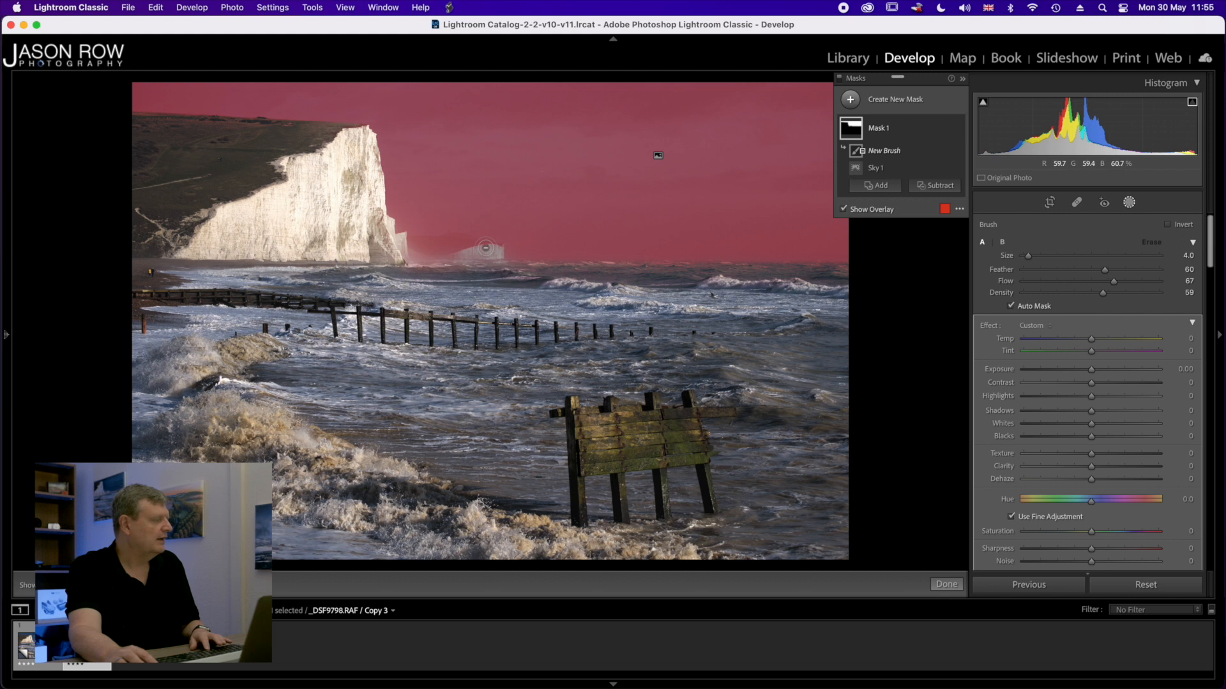
click(486, 251)
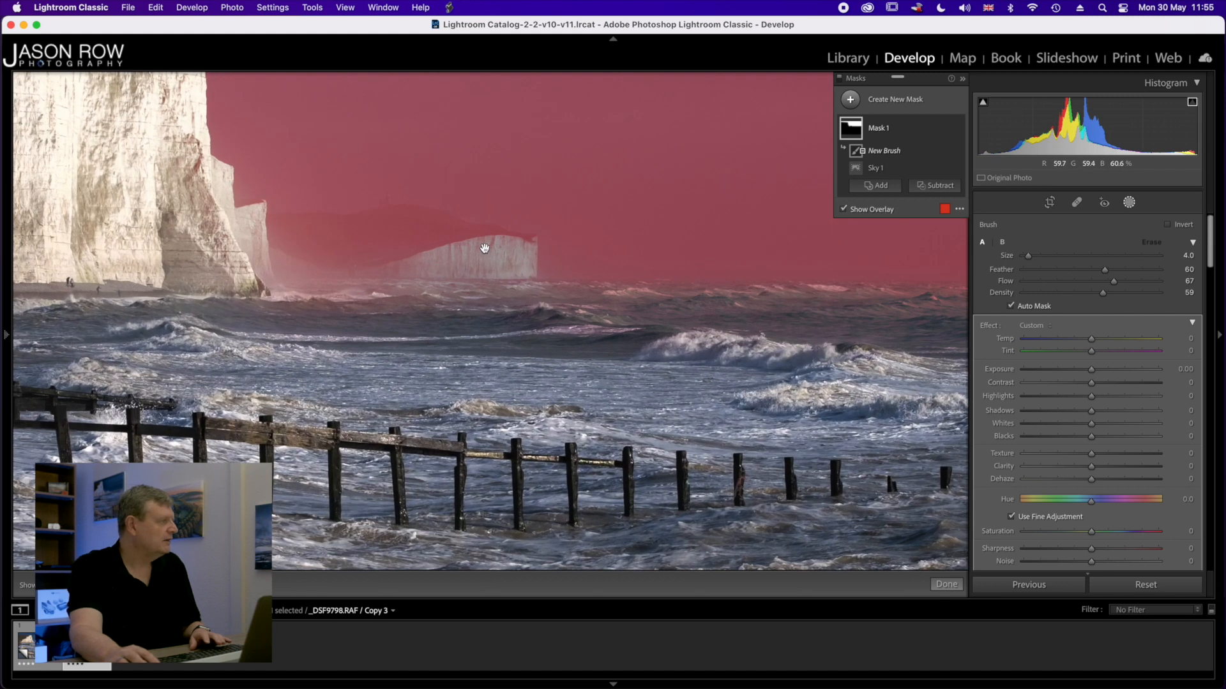
scroll(411, 234, up, 5)
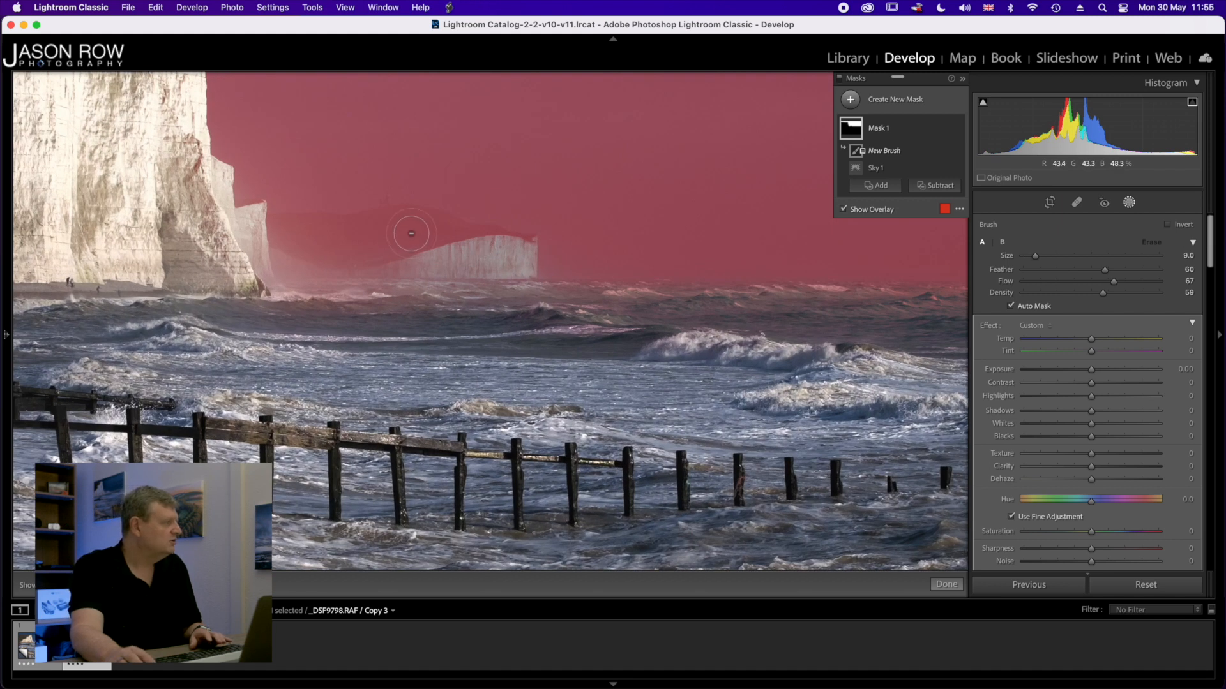
scroll(413, 233, down, 4)
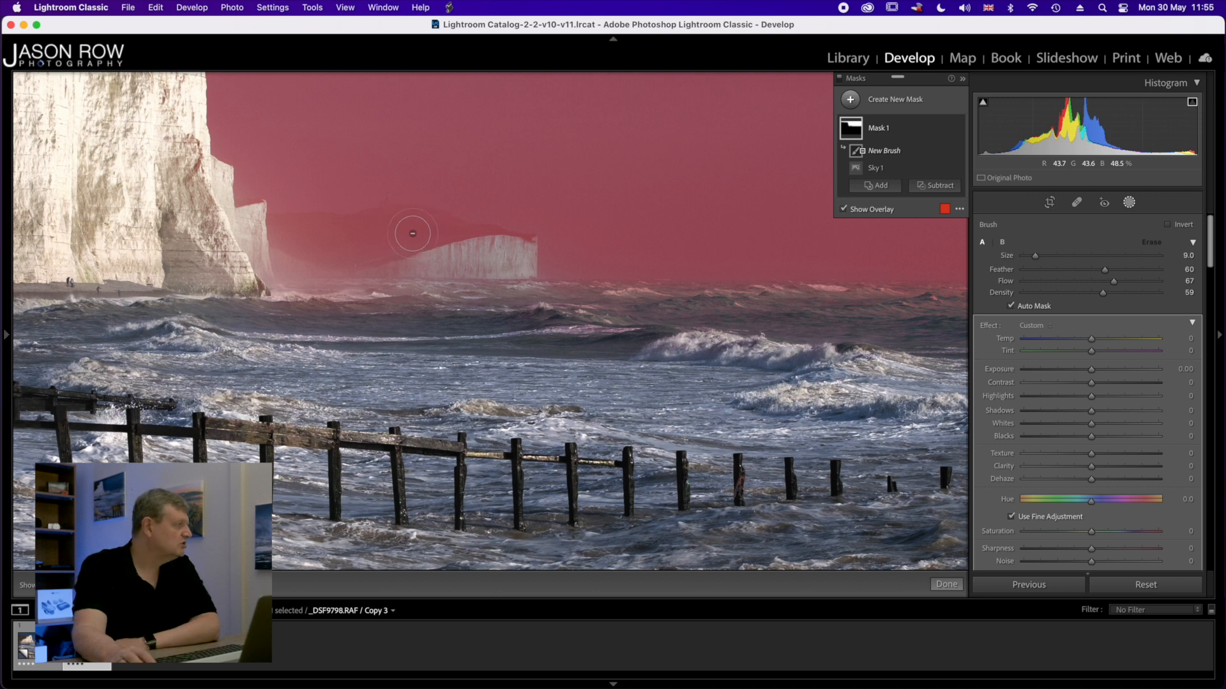
scroll(414, 233, up, 4)
scroll(414, 233, up, 3)
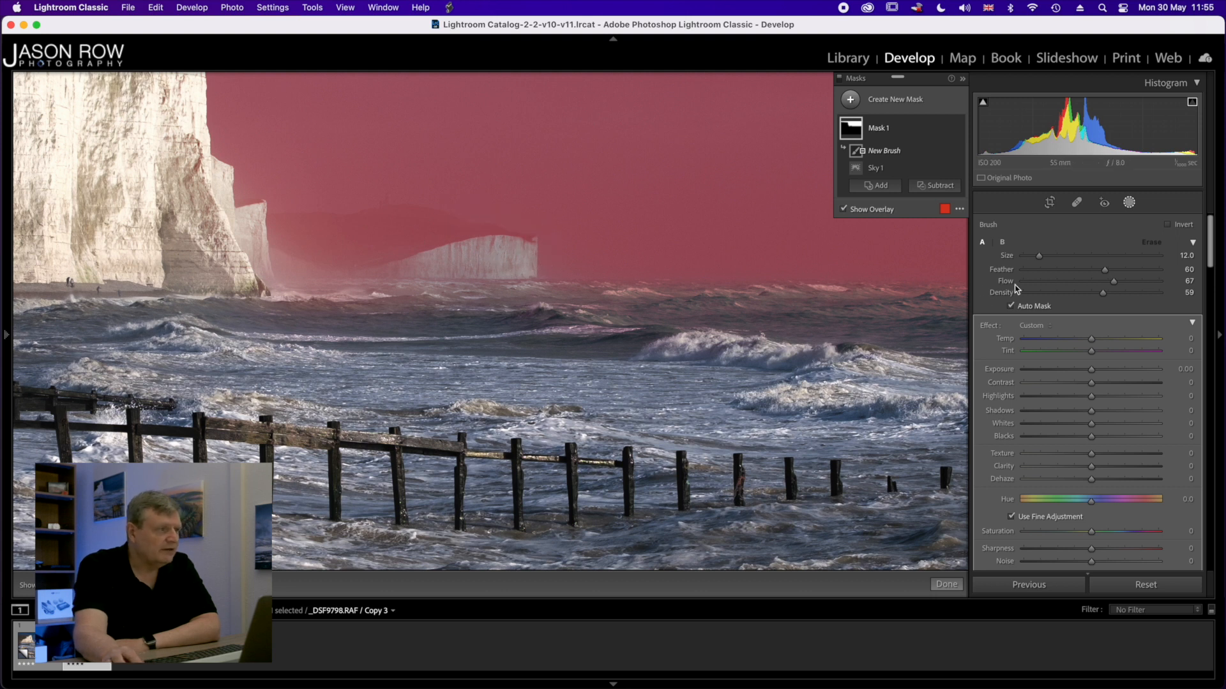
mouse_move(1113, 282)
mouse_down()
mouse_move(1090, 281)
mouse_move(1129, 272)
mouse_up()
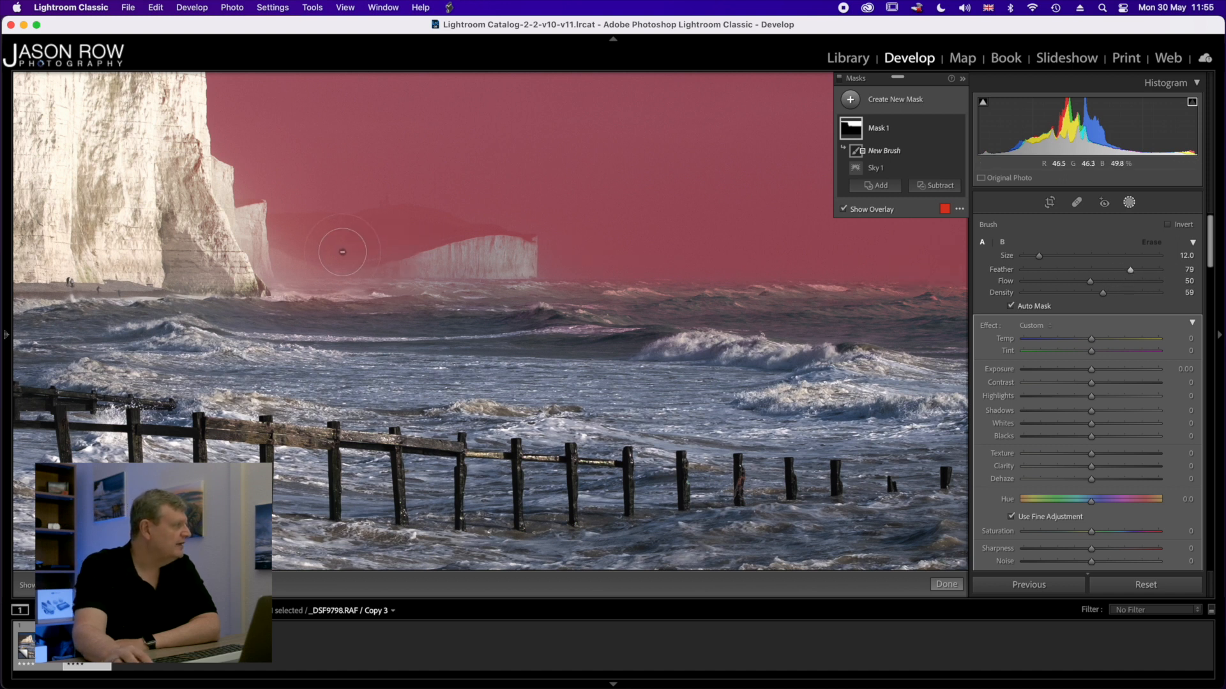
drag(296, 241, 466, 240)
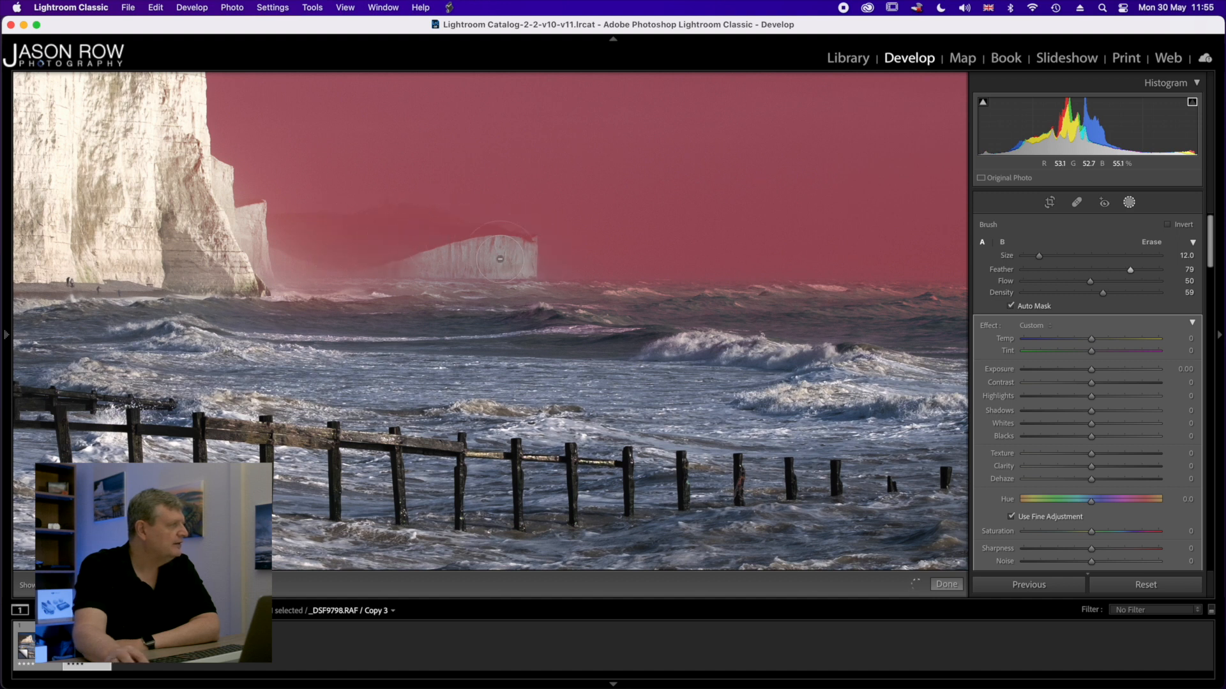
drag(294, 254, 496, 230)
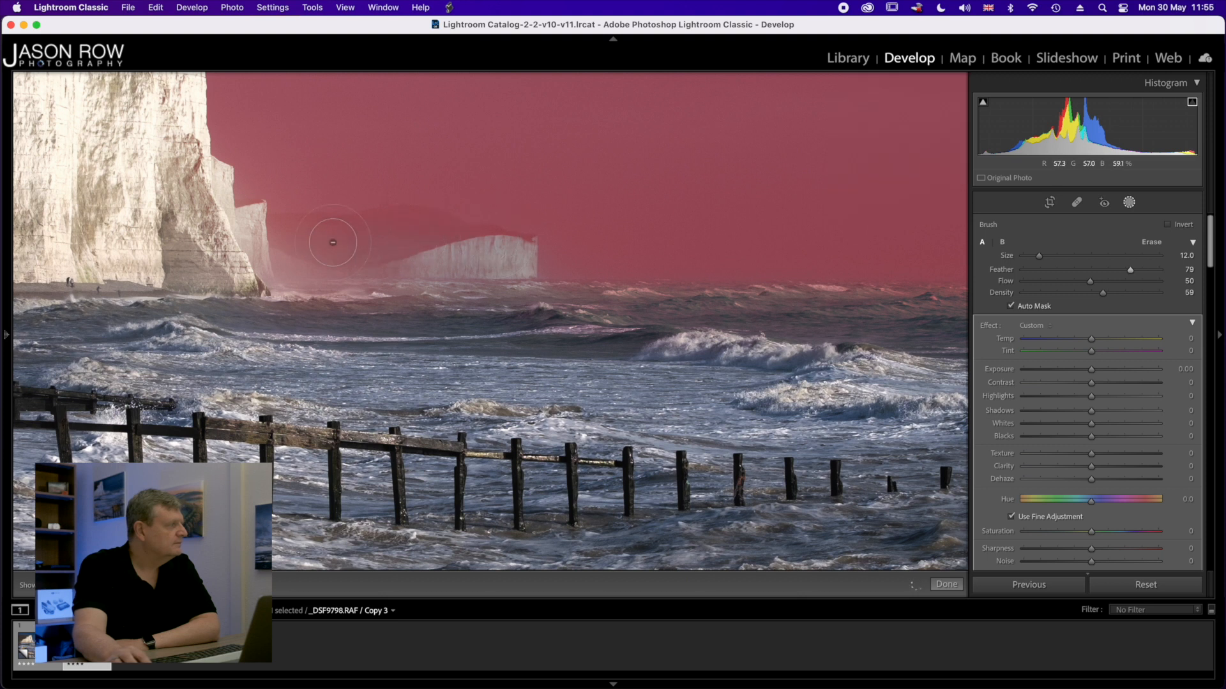
drag(300, 235, 465, 234)
mouse_move(281, 259)
mouse_down()
mouse_move(401, 260)
mouse_move(375, 265)
mouse_up()
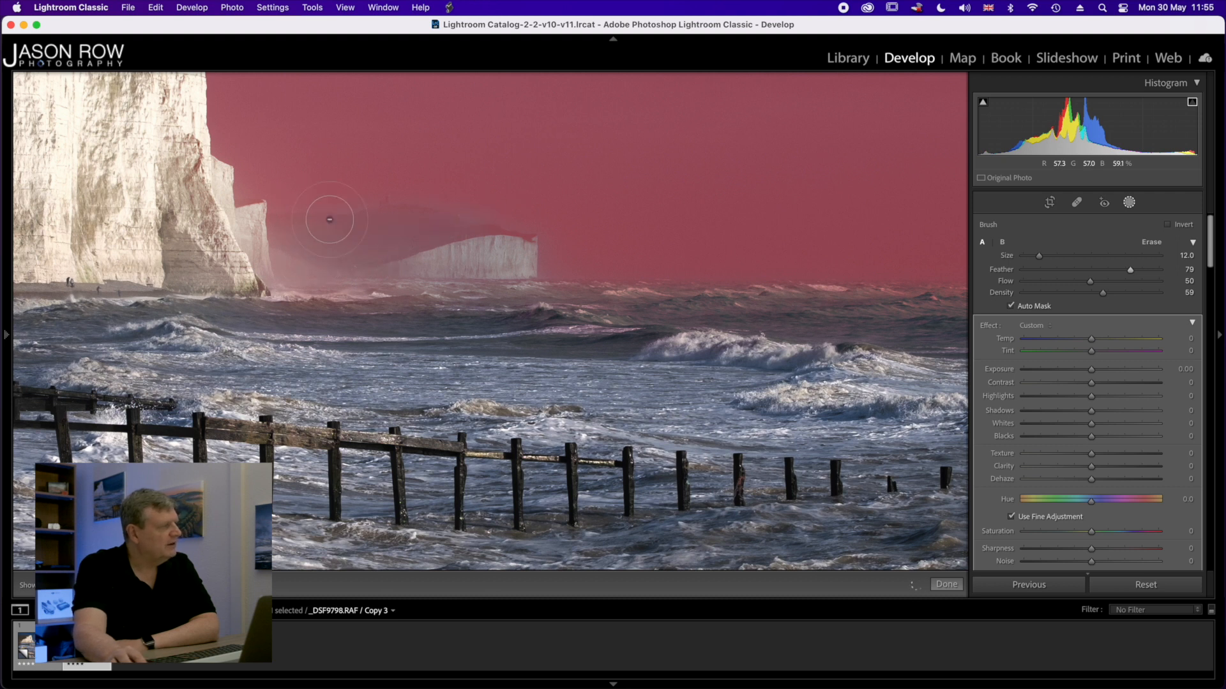
mouse_move(475, 225)
mouse_down()
mouse_move(535, 246)
mouse_move(283, 257)
mouse_move(441, 258)
mouse_up()
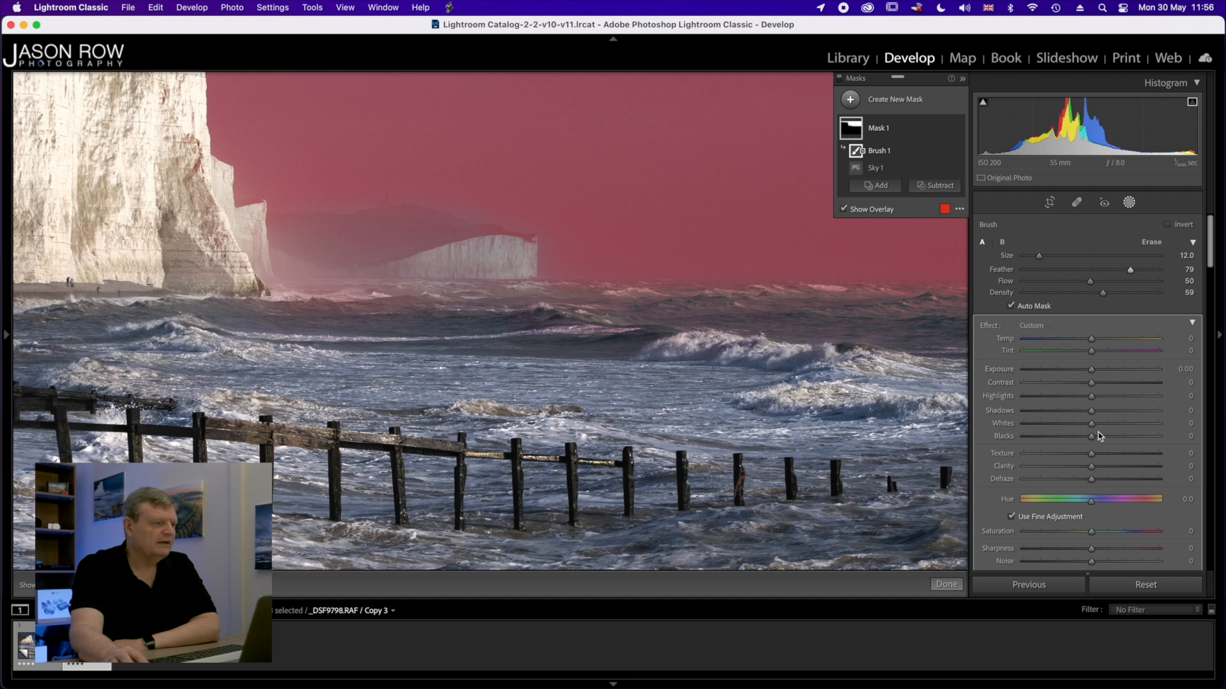
Hide the mask overlay and set the sky mask's Blacks to -39, Dehaze to 17 and Clarity to 23
key(o)
drag(1092, 437, 1068, 441)
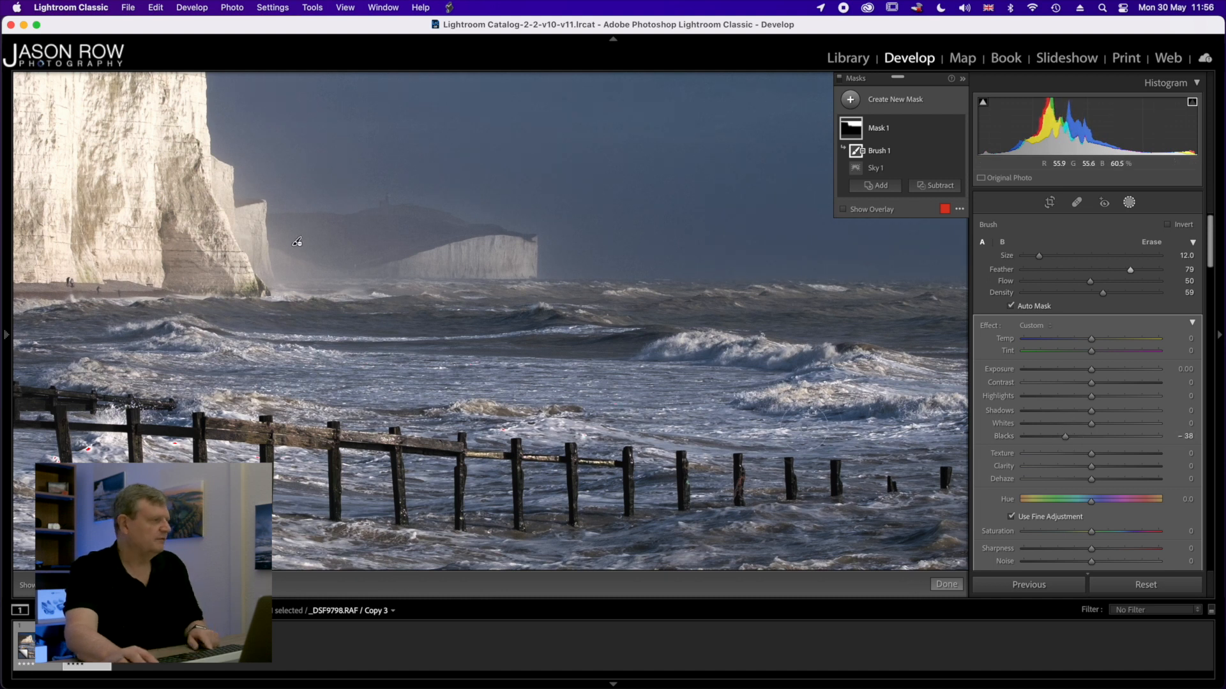
key(z)
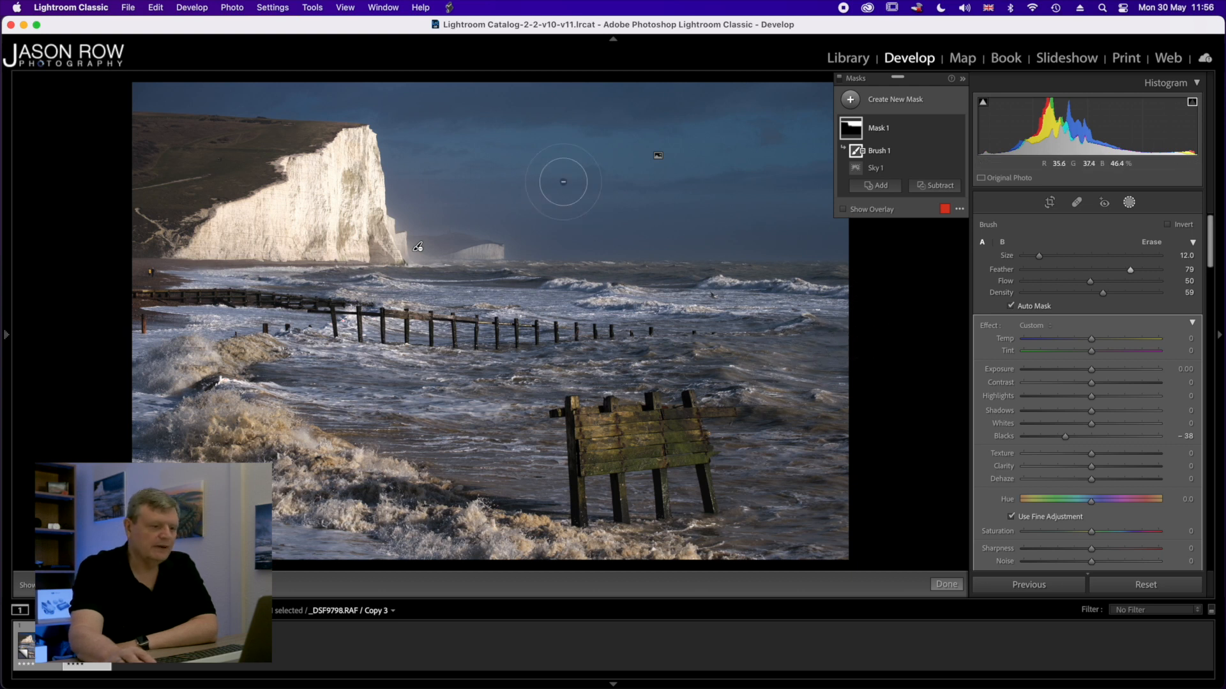
click(1065, 439)
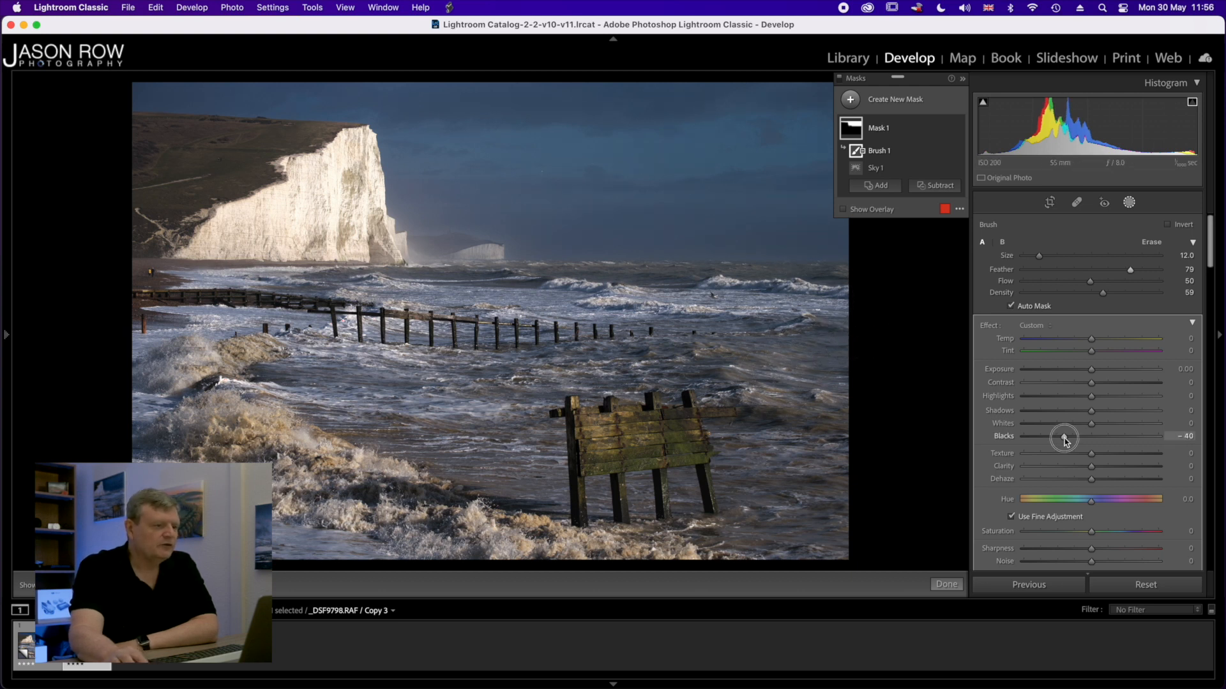
drag(1064, 440, 1066, 442)
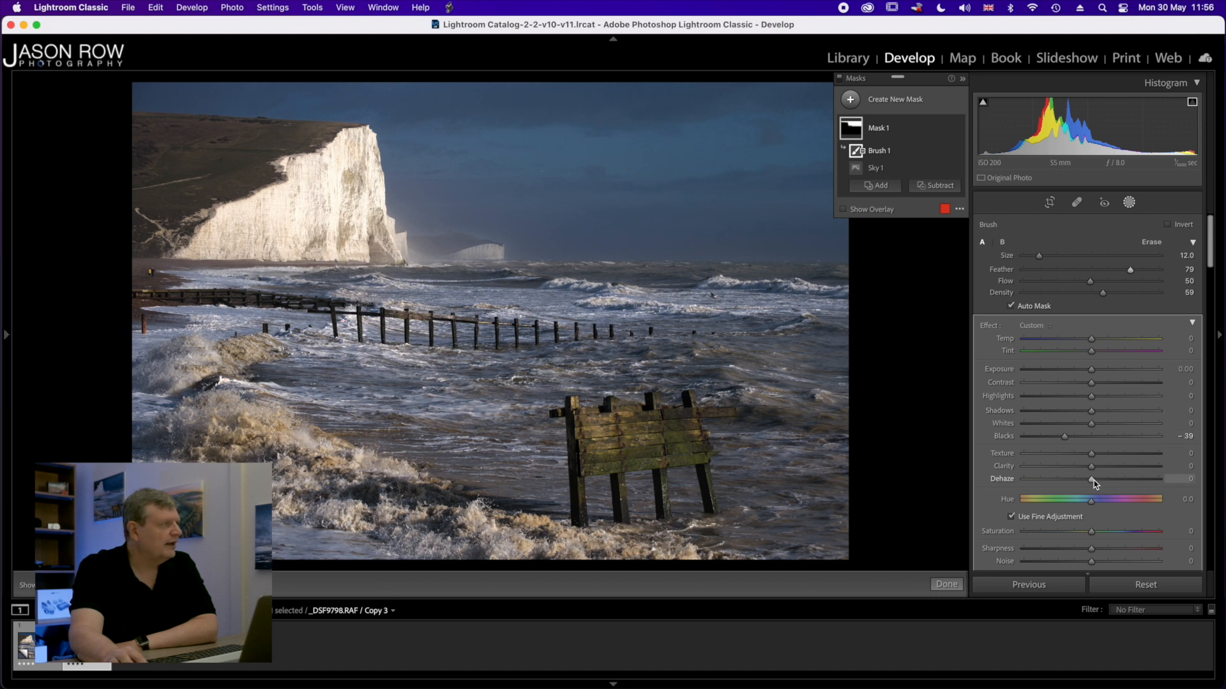
drag(1091, 481, 1103, 483)
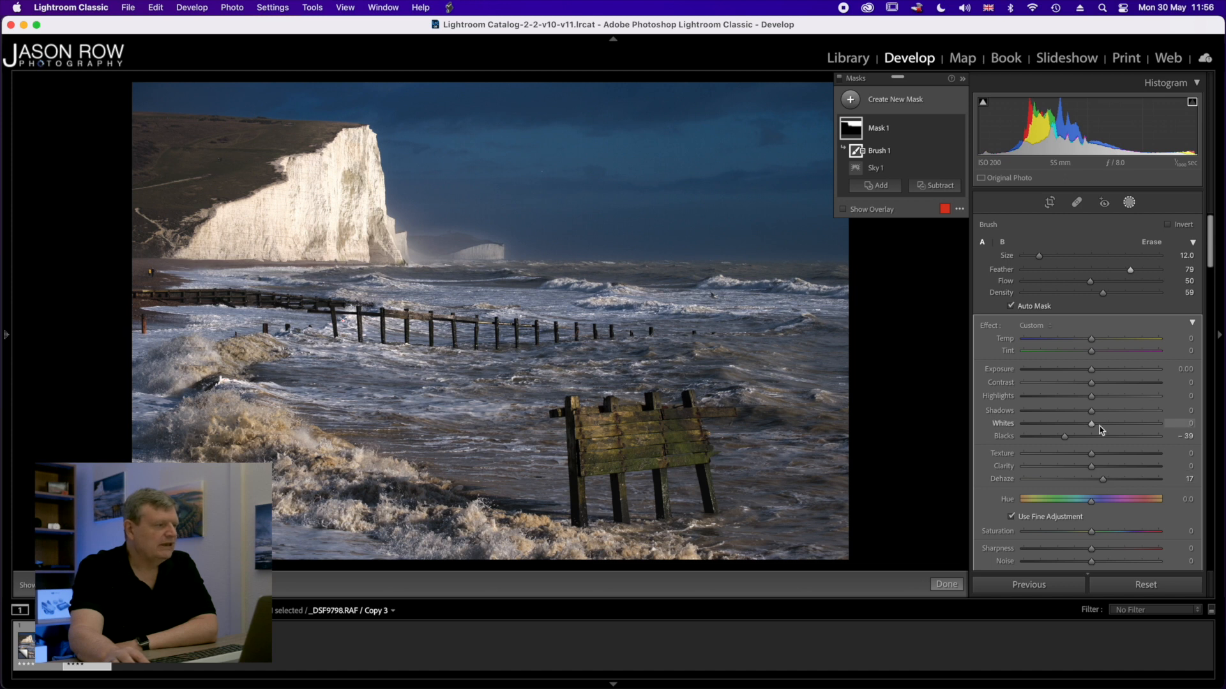
drag(1092, 467, 1106, 470)
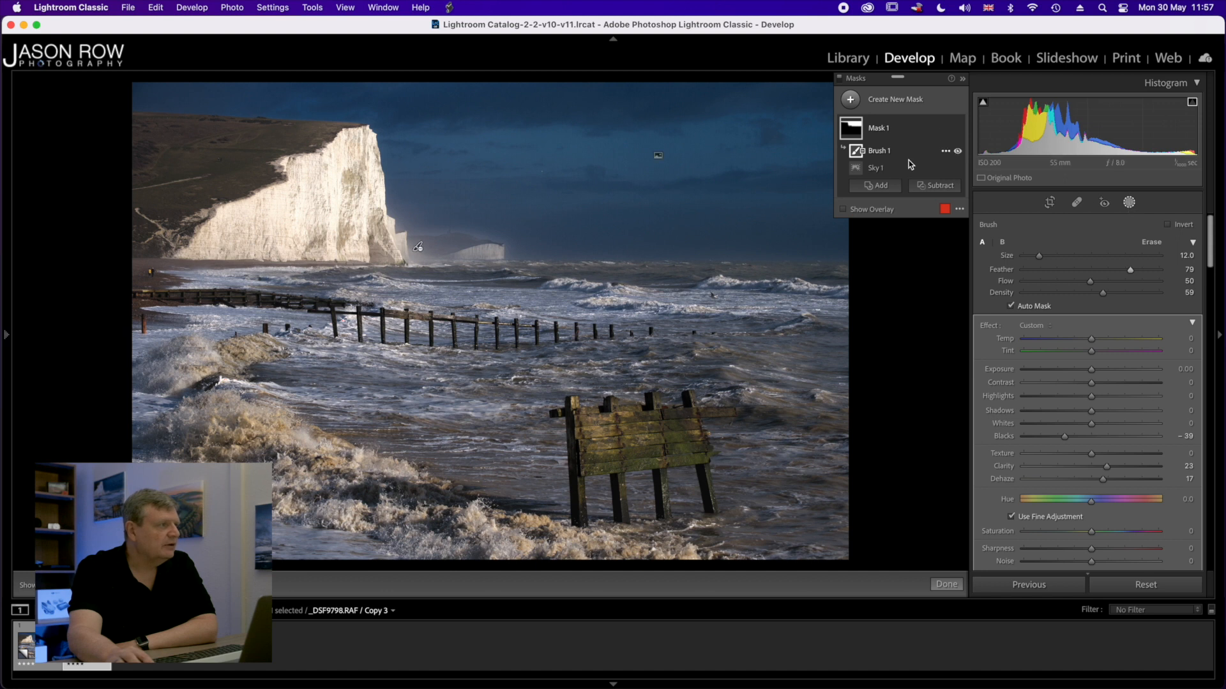
Add a new linear gradient mask covering the sea from the photo's lower edge and fading out upward through the sky
click(889, 191)
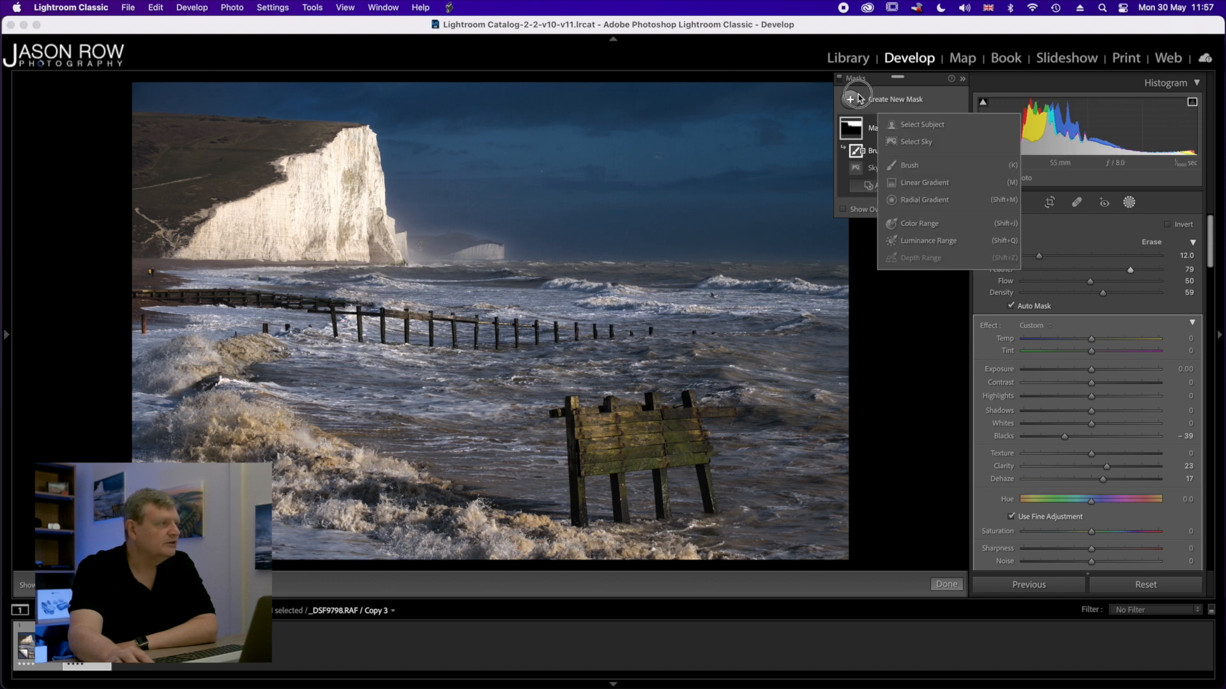
click(930, 191)
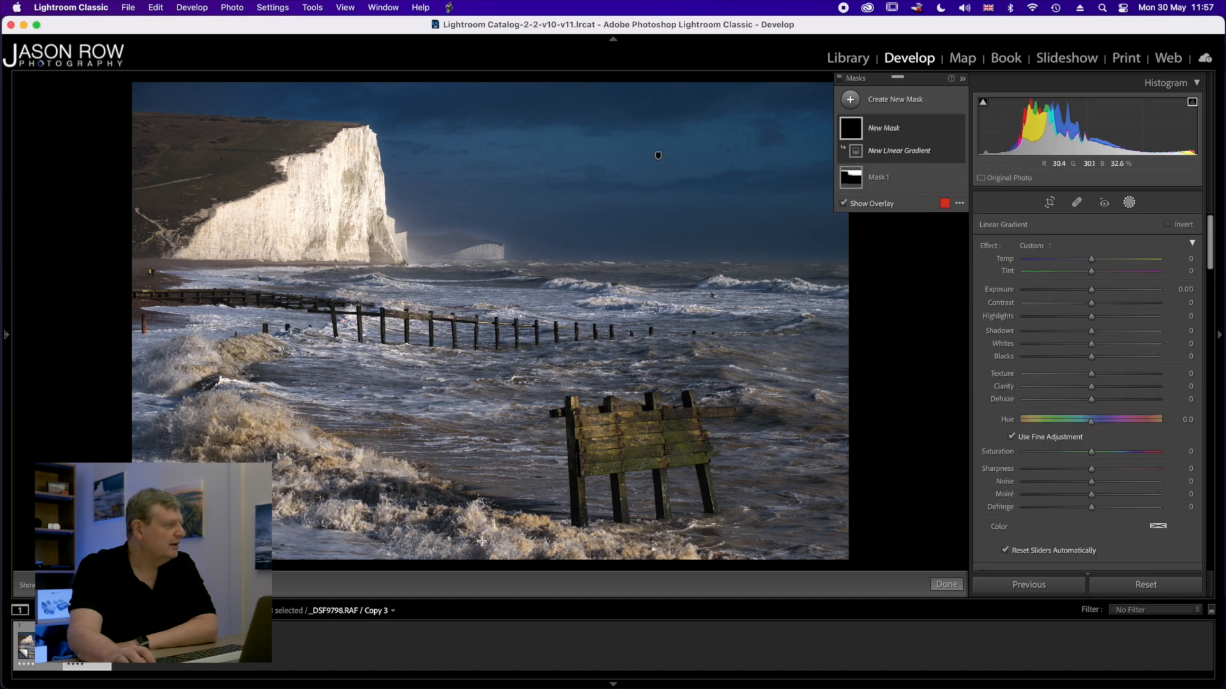
drag(466, 566, 466, 56)
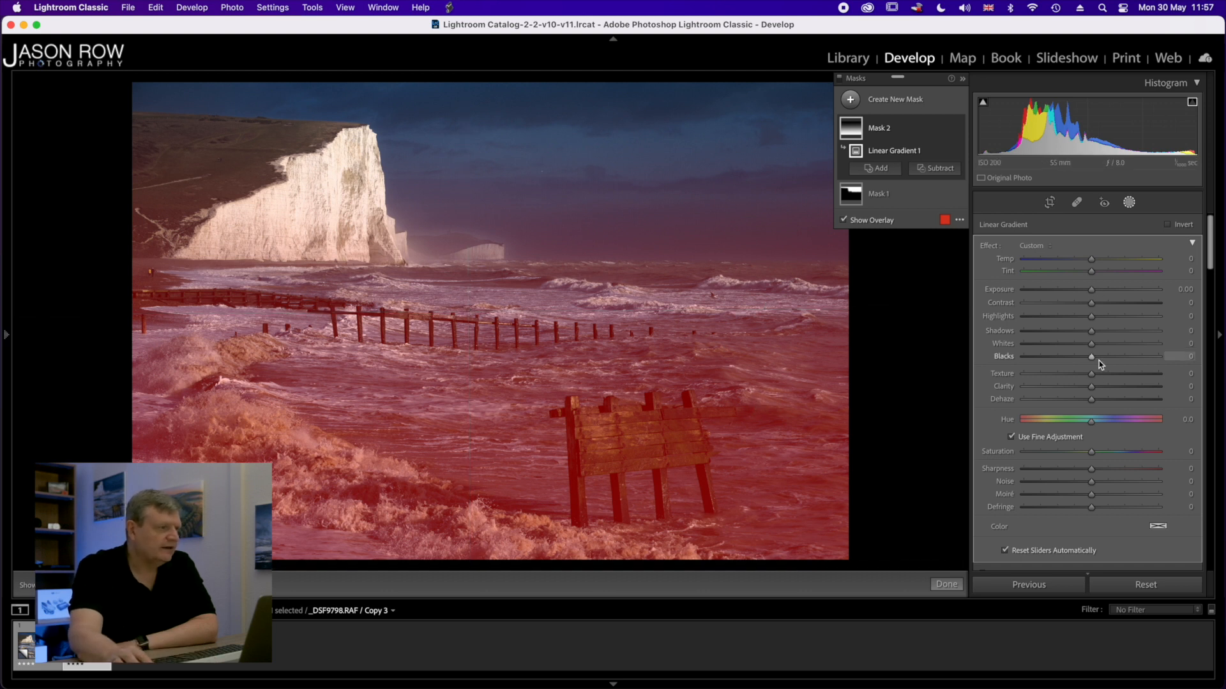
Set the sea gradient mask's Whites to 39, Clarity to 30 and Saturation to 25
drag(1094, 343, 1123, 350)
drag(1122, 346, 1118, 346)
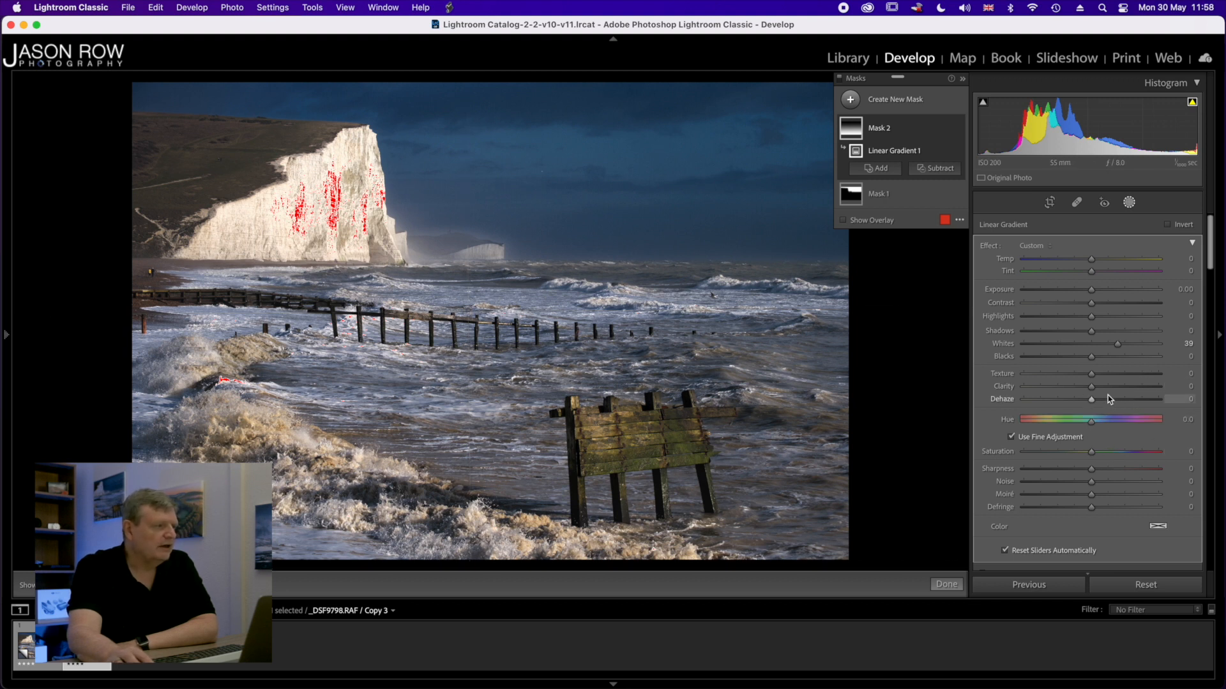
drag(1093, 389, 1111, 387)
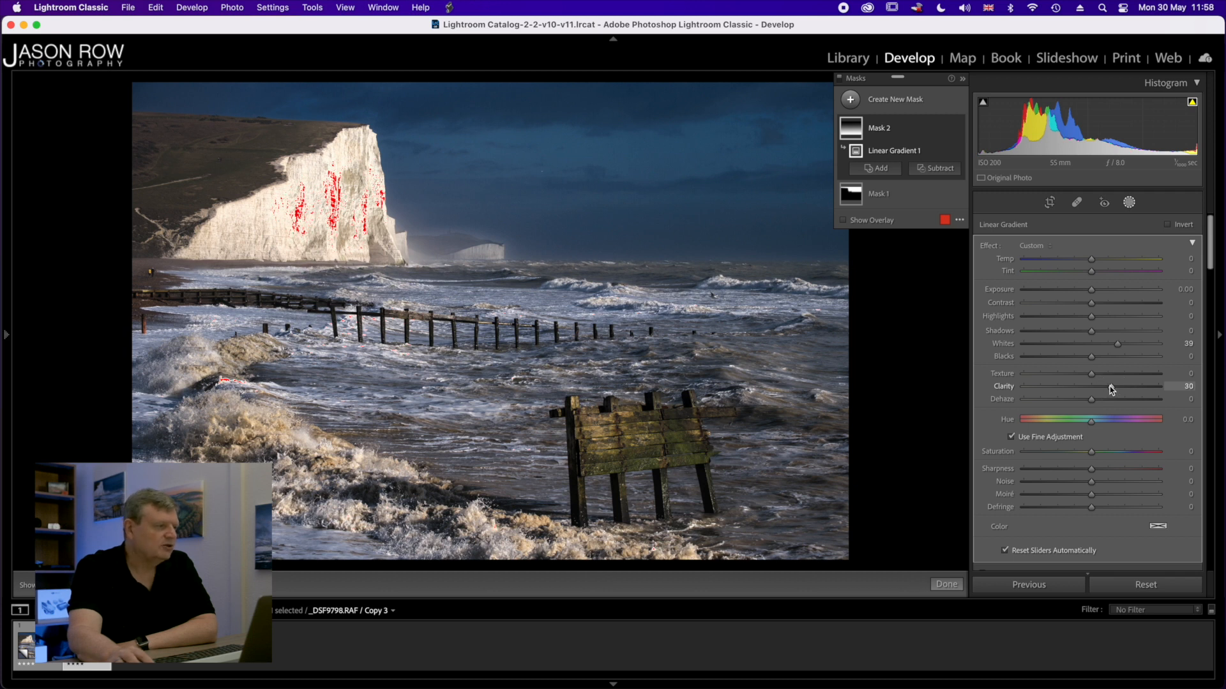
drag(1092, 454, 1108, 454)
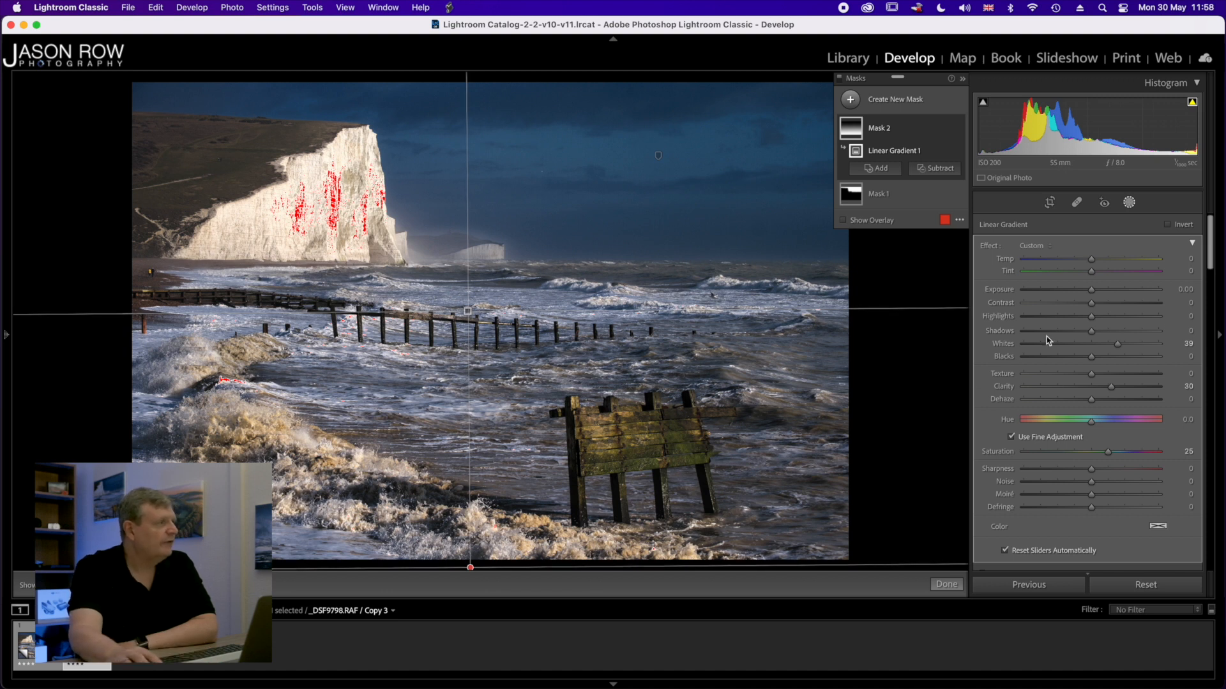
Add a new radial gradient mask with Feather 37, tilted and sized to cover the white cliff face
click(852, 101)
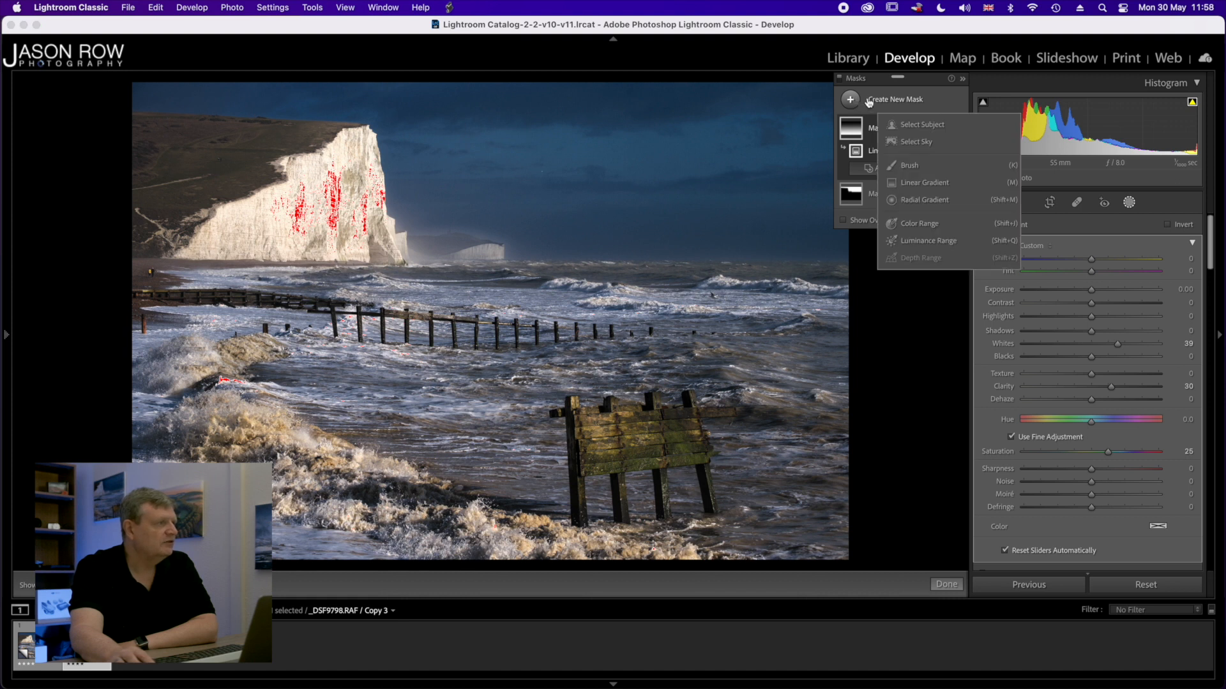
click(949, 204)
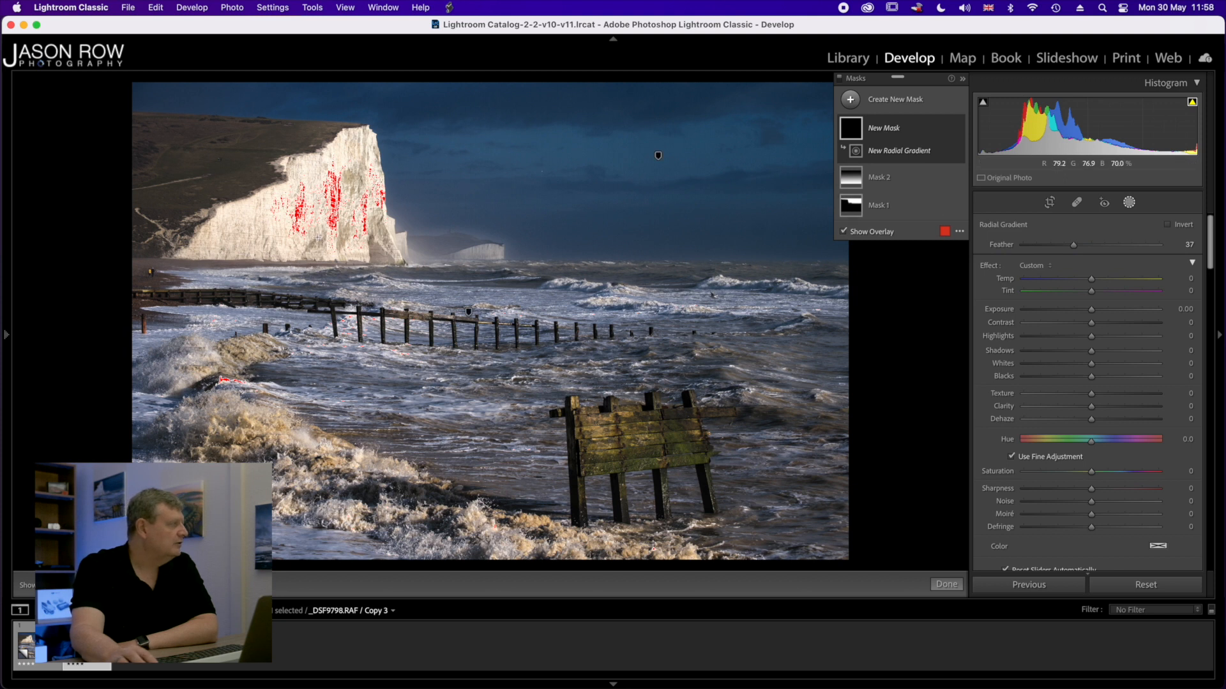
mouse_move(292, 243)
mouse_down()
mouse_move(380, 235)
mouse_move(409, 312)
mouse_move(422, 314)
mouse_up()
drag(429, 240, 411, 177)
drag(314, 235, 334, 192)
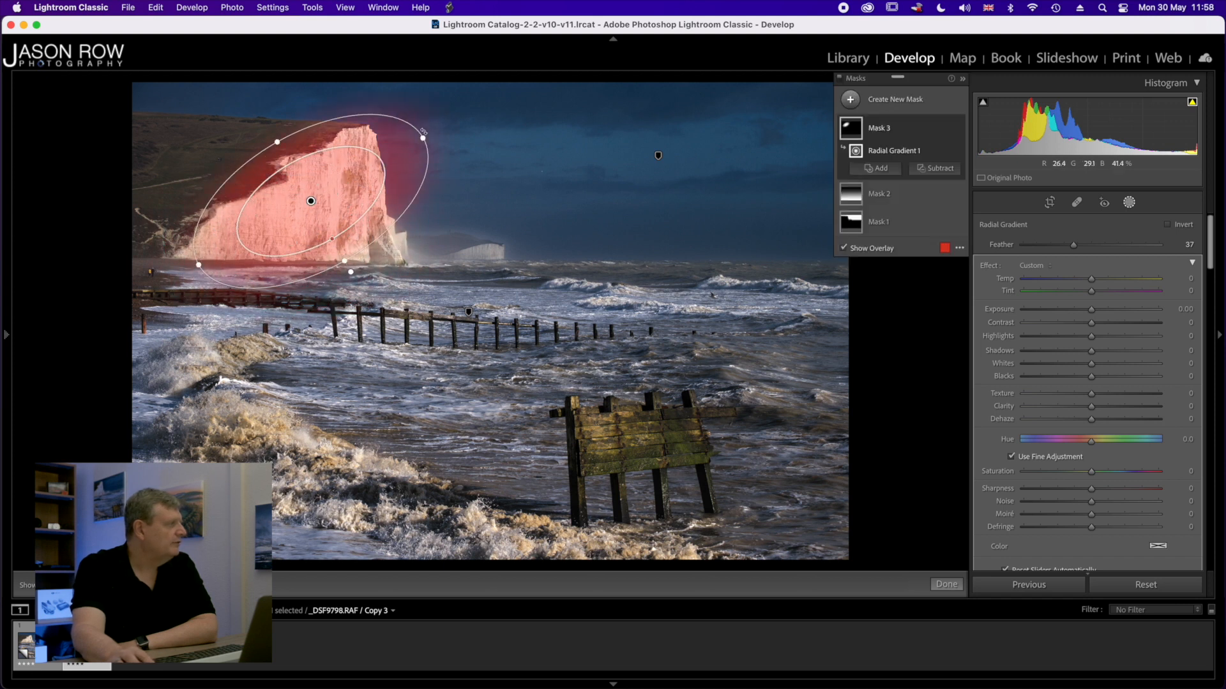
drag(424, 138, 415, 142)
mouse_move(350, 272)
mouse_down()
mouse_move(364, 290)
mouse_move(361, 280)
mouse_up()
drag(342, 221, 353, 228)
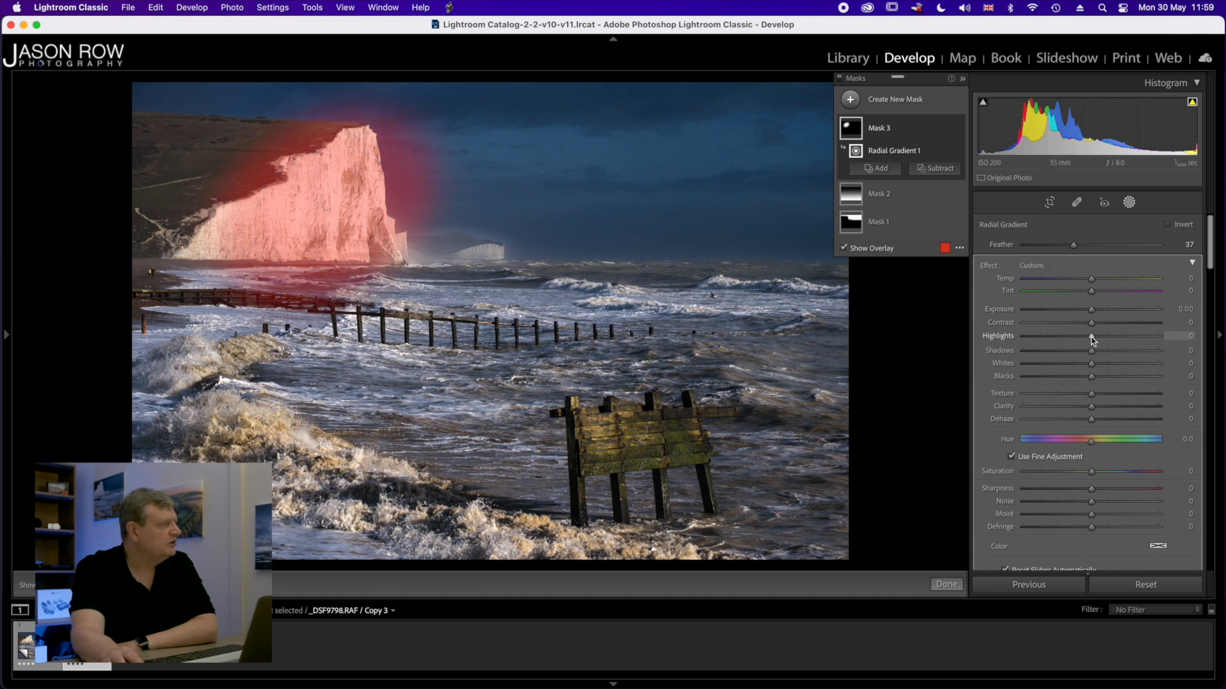
Hide the mask overlay and set the cliff mask's Highlights to -63 and Clarity to 44
key(o)
drag(1093, 340, 1053, 345)
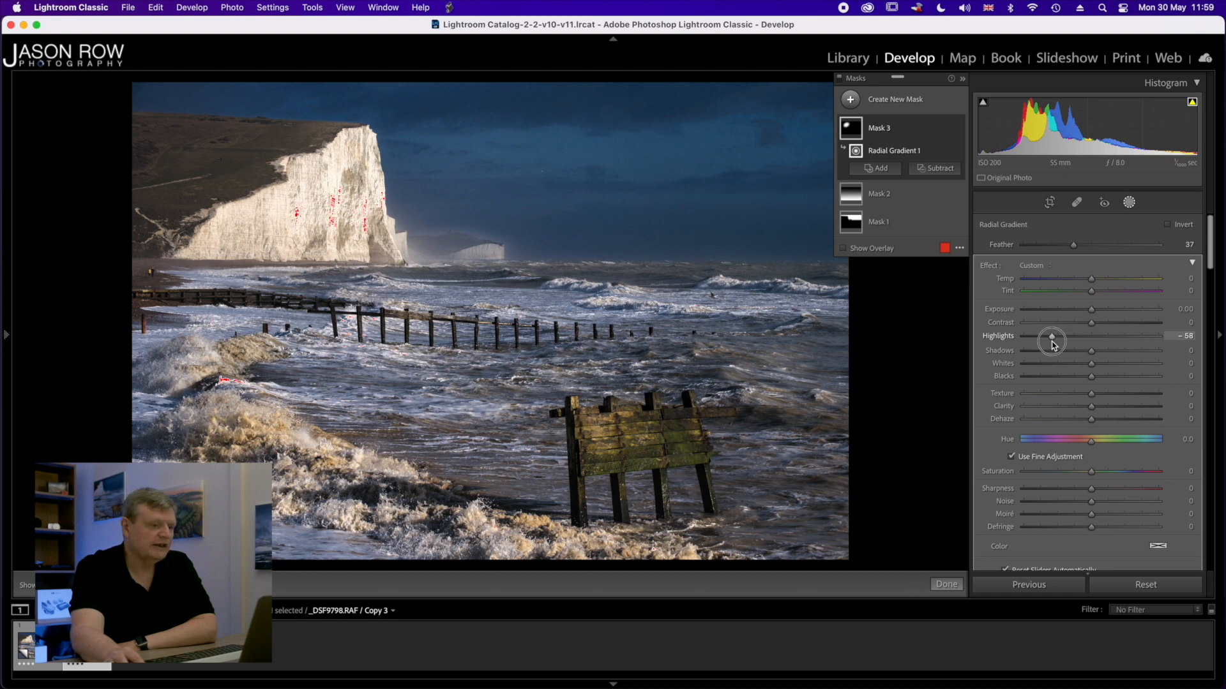
drag(1053, 346, 1050, 346)
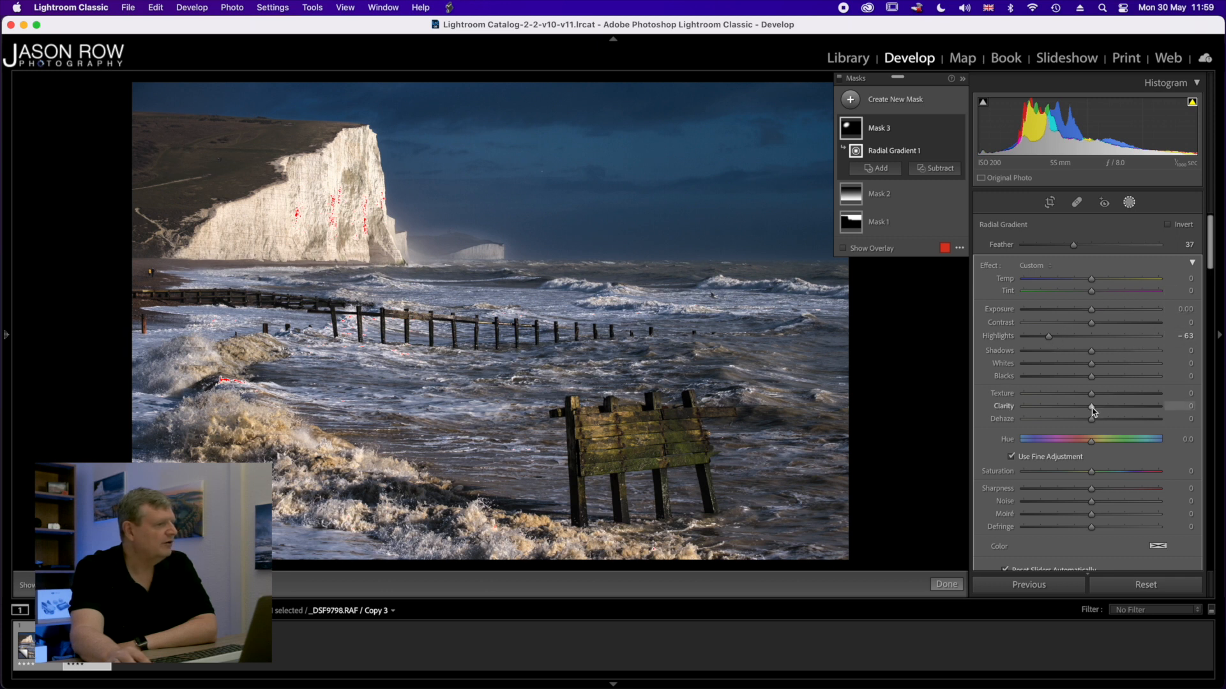
drag(1092, 407, 1121, 407)
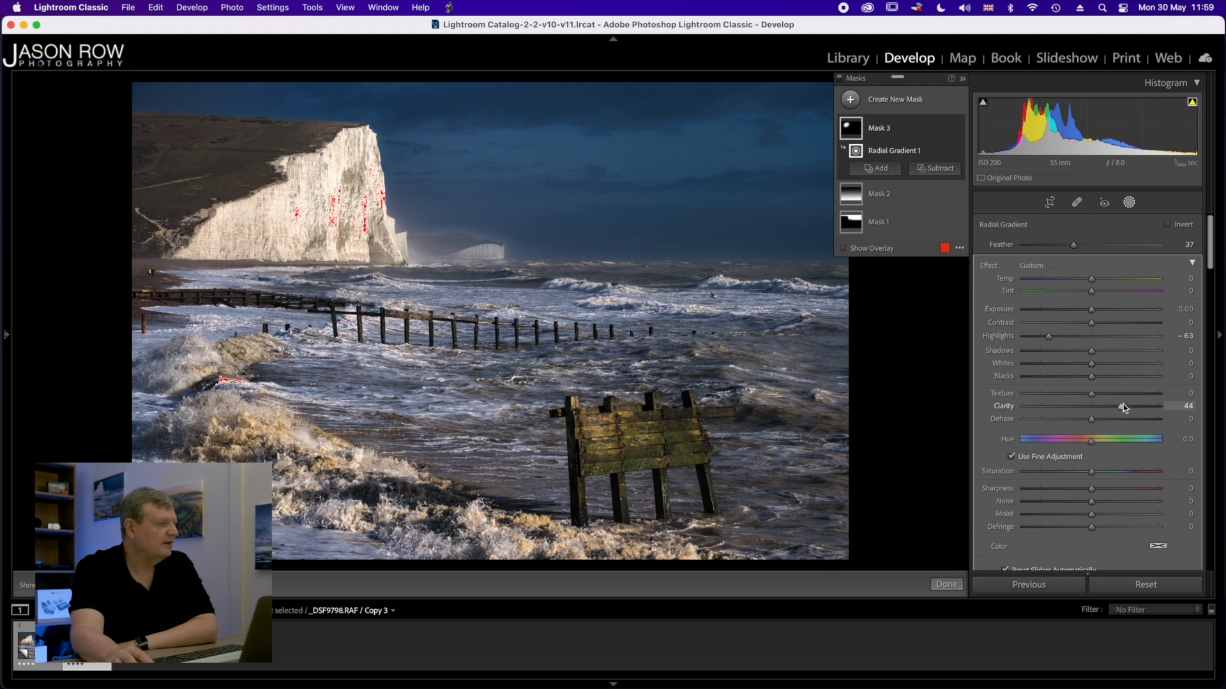
Finish masking, set the whole photo's Vibrance to +24 and show the image full screen
click(945, 584)
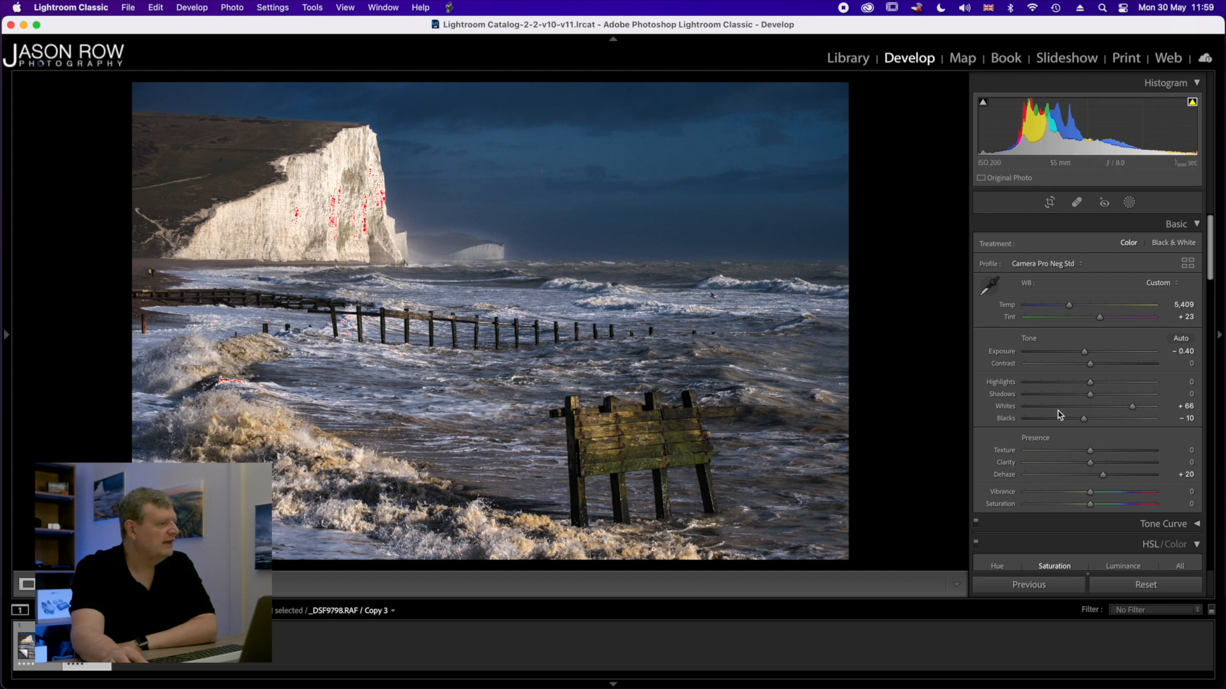
drag(1090, 494, 1107, 493)
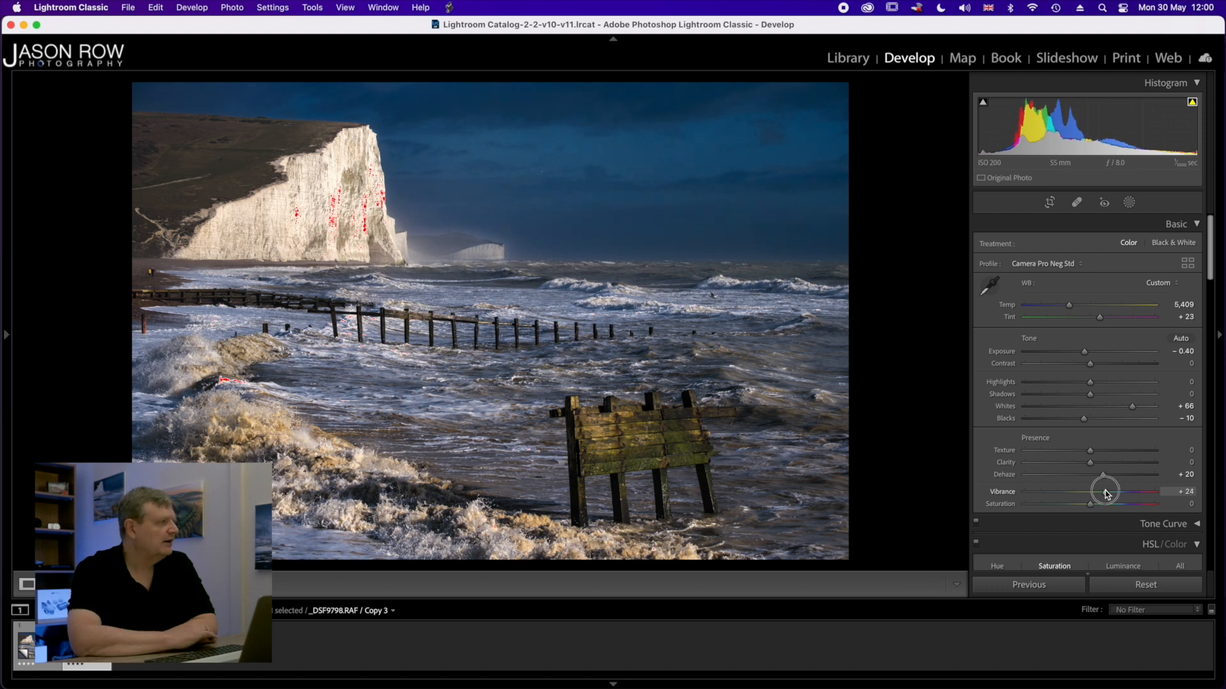
key(f)
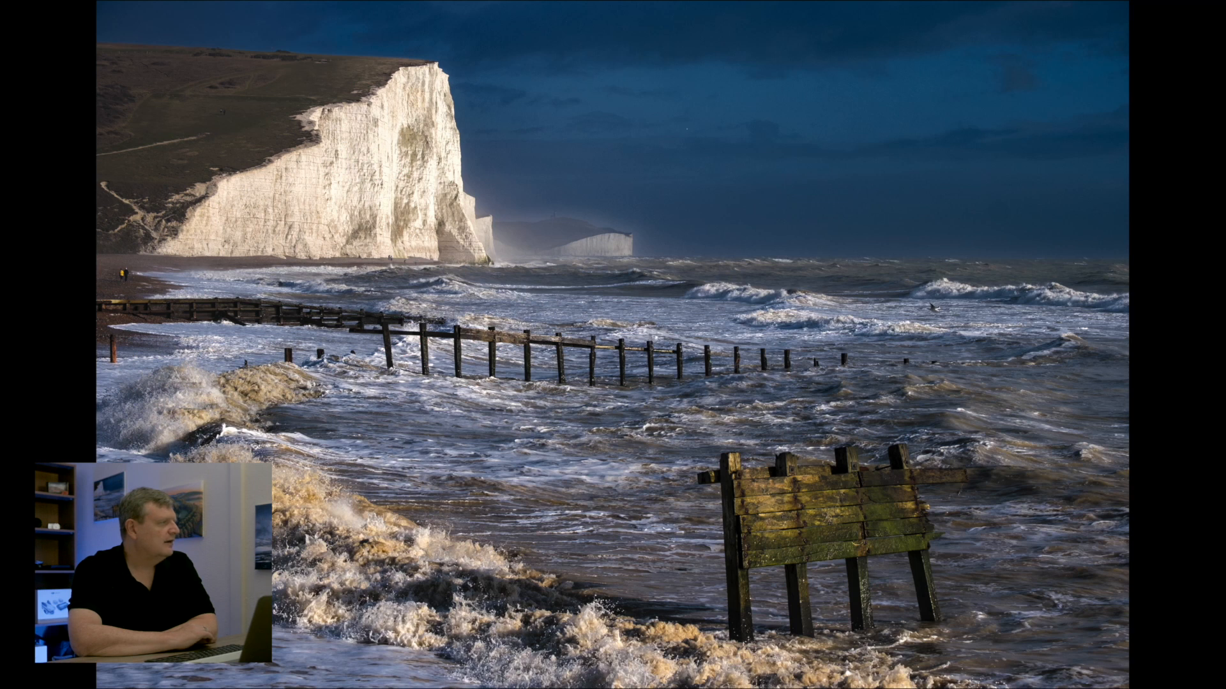